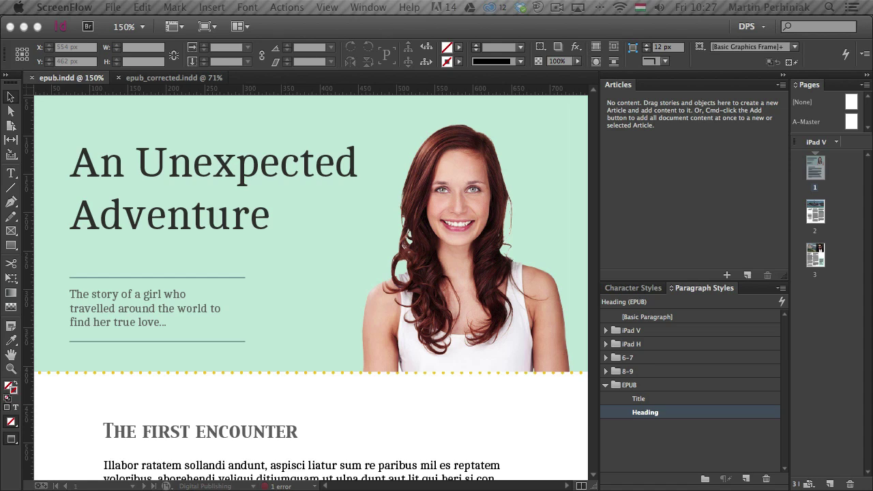
# Step: Fit InDesign's first page in the window, then switch to the Readium reader in Chrome
pyautogui.click(271, 295)
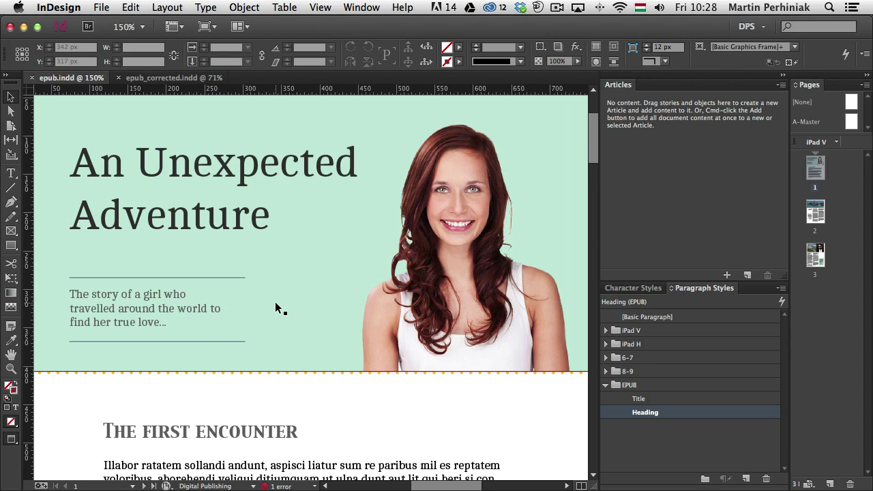
pyautogui.press('super+0')
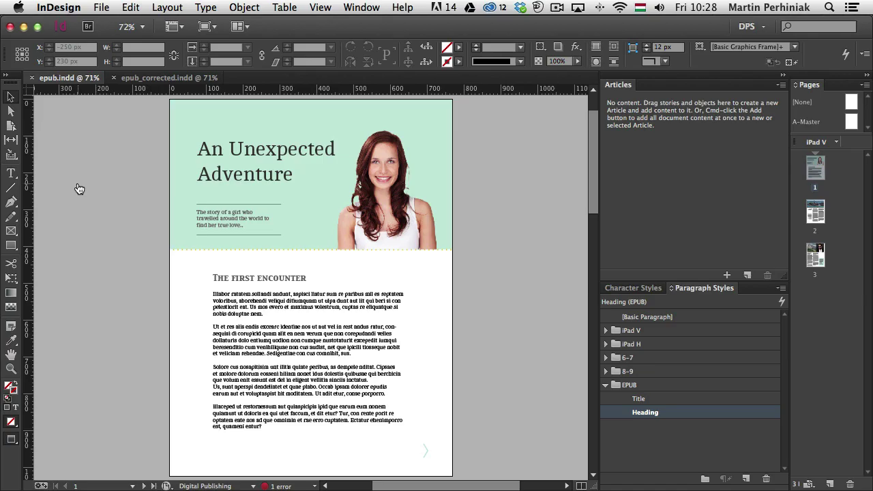
pyautogui.press('super+Tab')
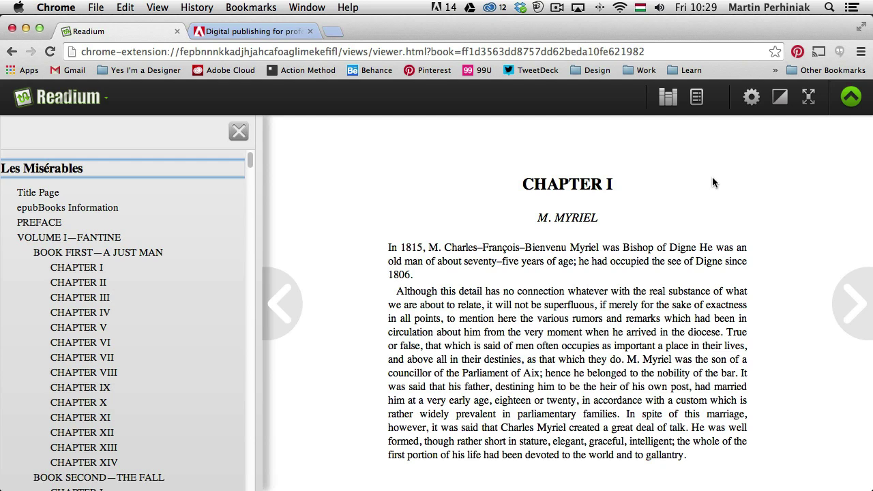
# Step: Return to the Readium library, cancel the Add Book dialog, and reopen Les Misérables
pyautogui.click(668, 97)
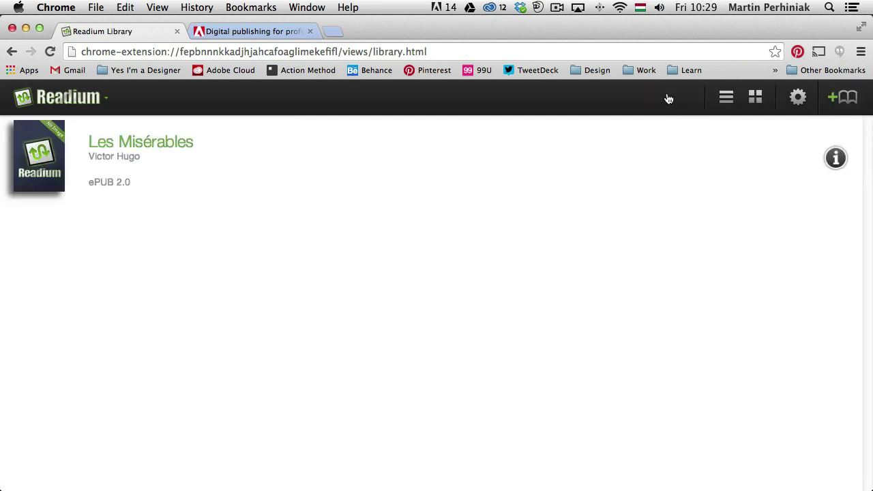
pyautogui.click(833, 98)
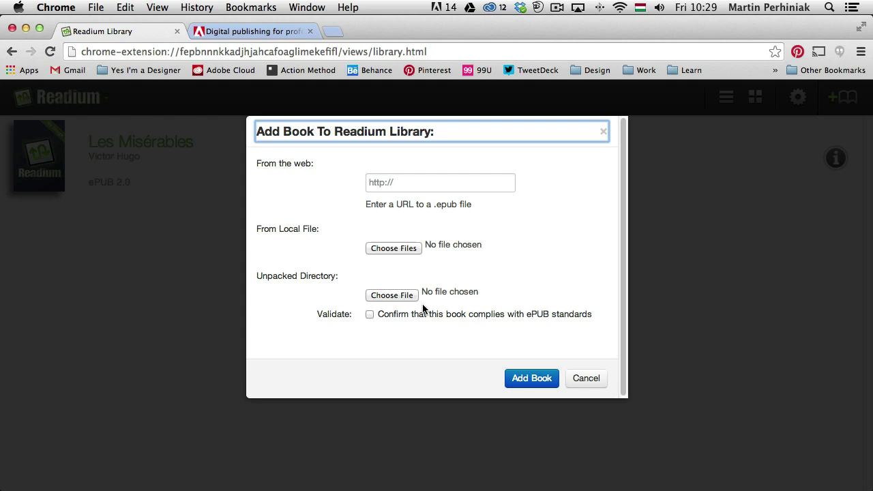
pyautogui.click(590, 383)
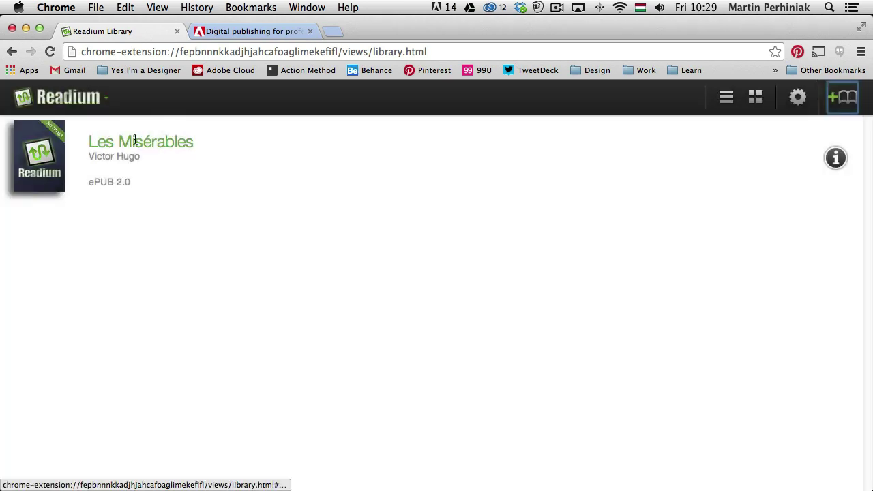
pyautogui.click(54, 144)
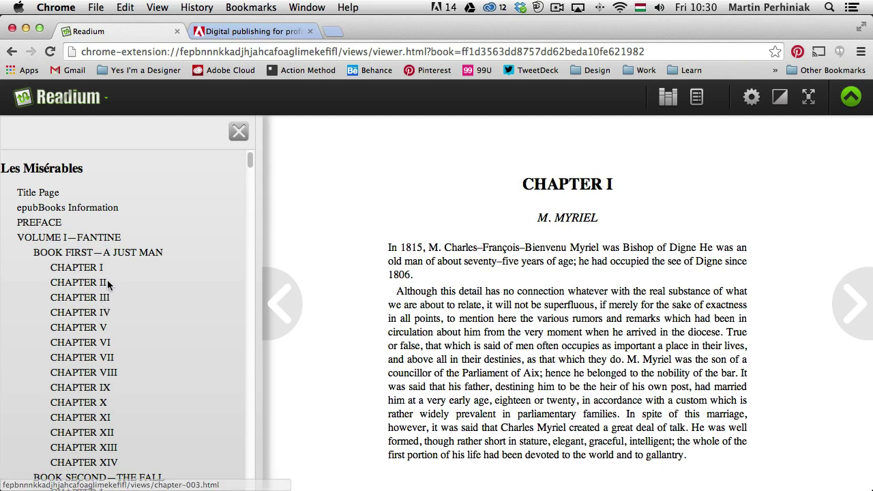
# Step: Jump to Chapter II and page forward three times to the household-expenses note
pyautogui.click(107, 282)
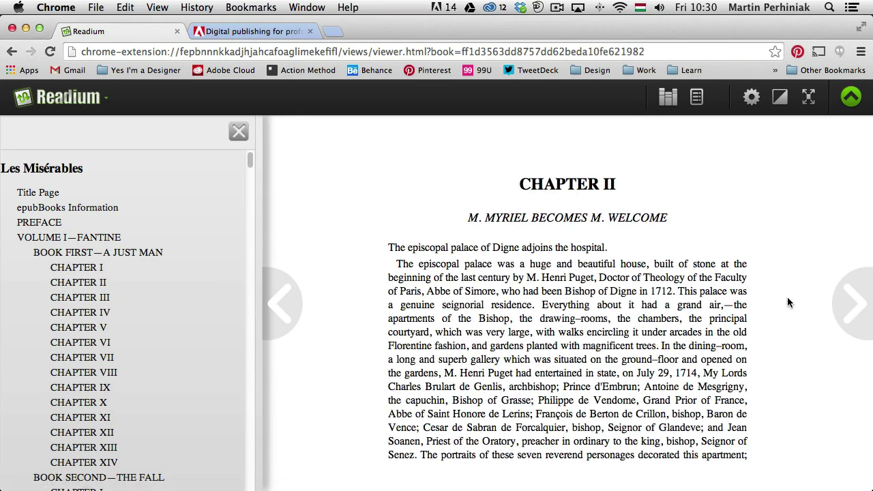
pyautogui.click(854, 298)
pyautogui.click(863, 310)
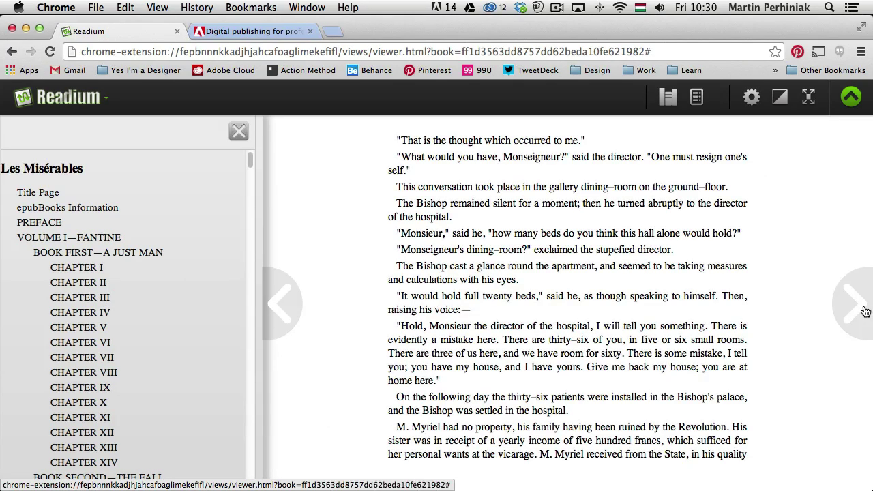
pyautogui.click(865, 311)
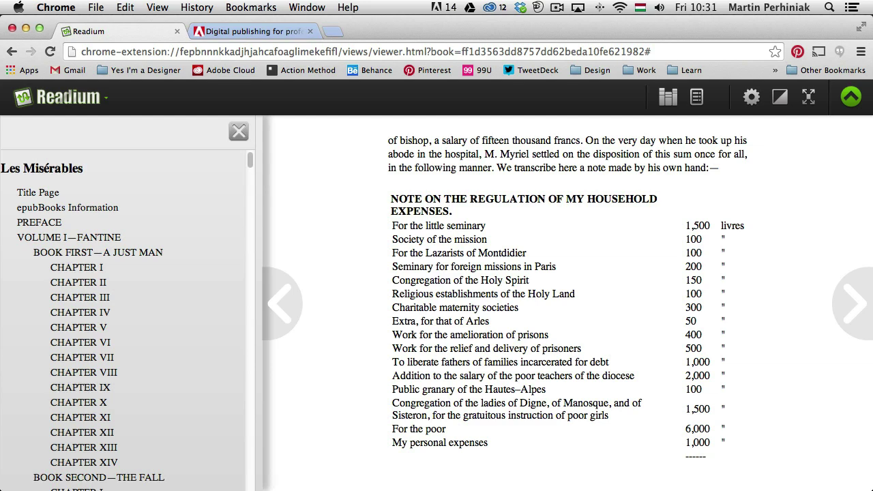
# Step: View the Adobe Digital Editions tab in Chrome, then switch back to InDesign
pyautogui.click(262, 33)
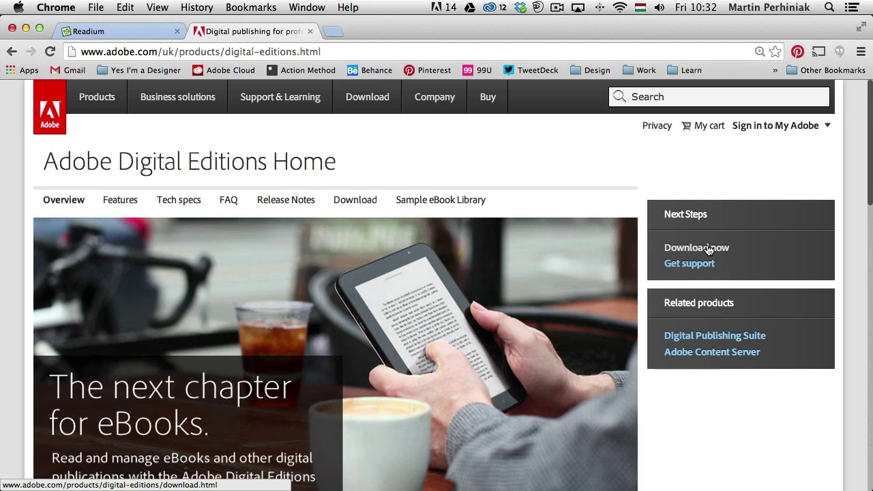
pyautogui.press('super+Tab')
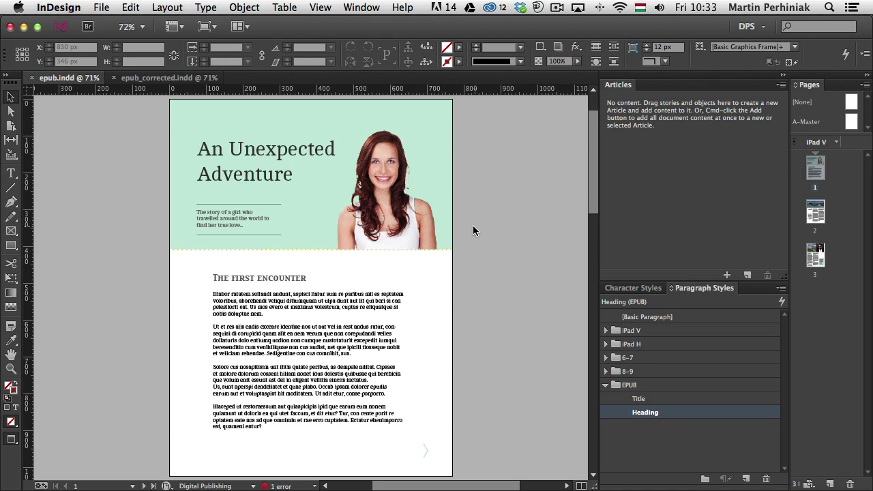
# Step: Export the layout in EPUB format, replacing the existing epub.epub file
pyautogui.click(102, 6)
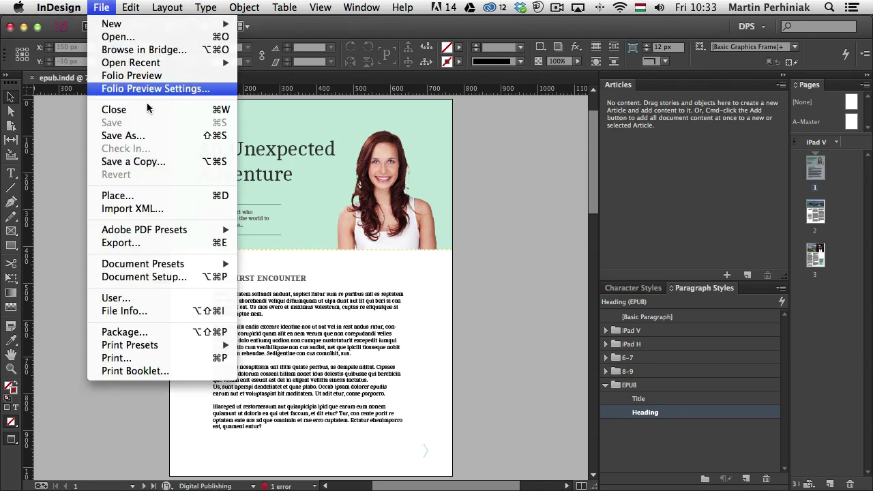
pyautogui.click(185, 246)
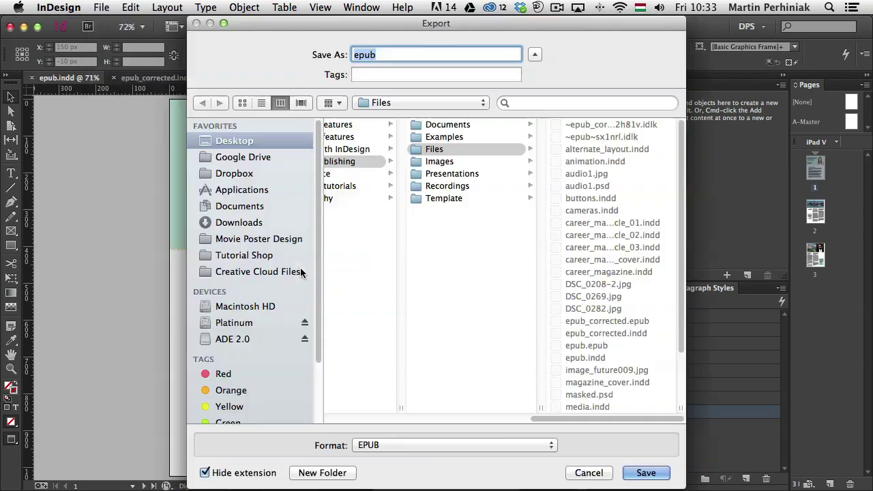
pyautogui.click(422, 447)
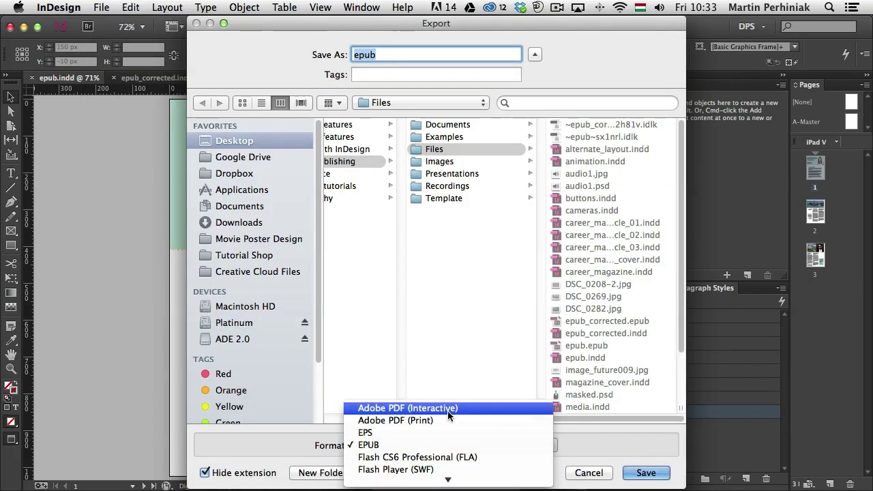
pyautogui.click(635, 440)
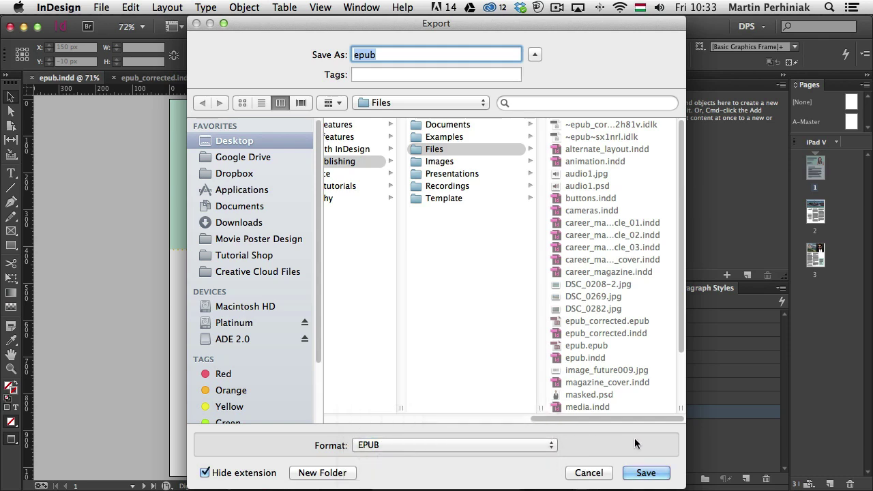
pyautogui.click(646, 473)
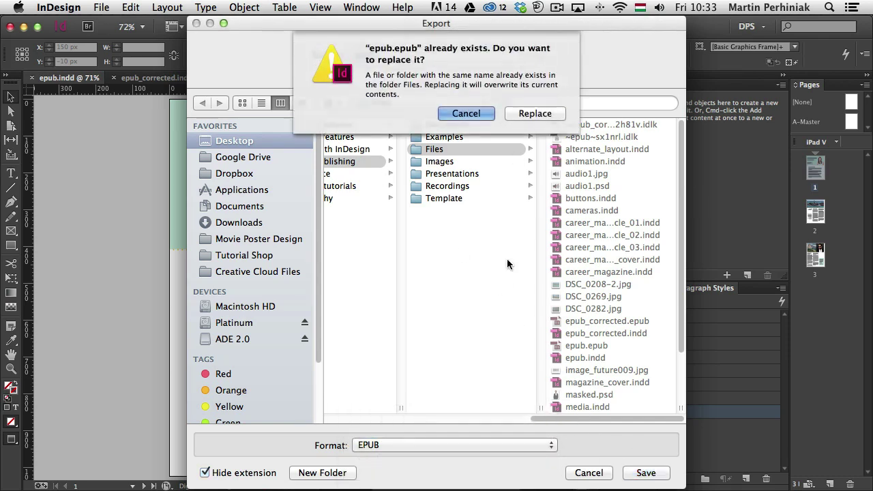
pyautogui.click(534, 113)
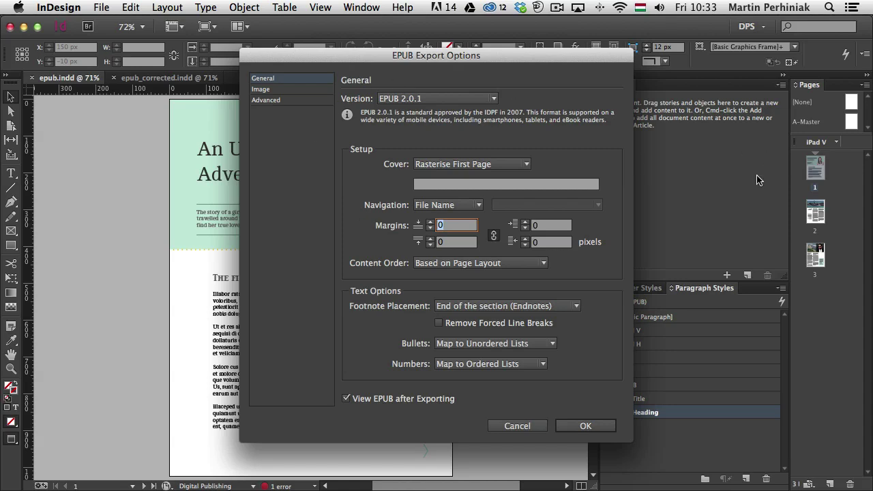
# Step: Review the Image and Advanced EPUB export options and confirm the export
pyautogui.click(291, 90)
pyautogui.click(287, 101)
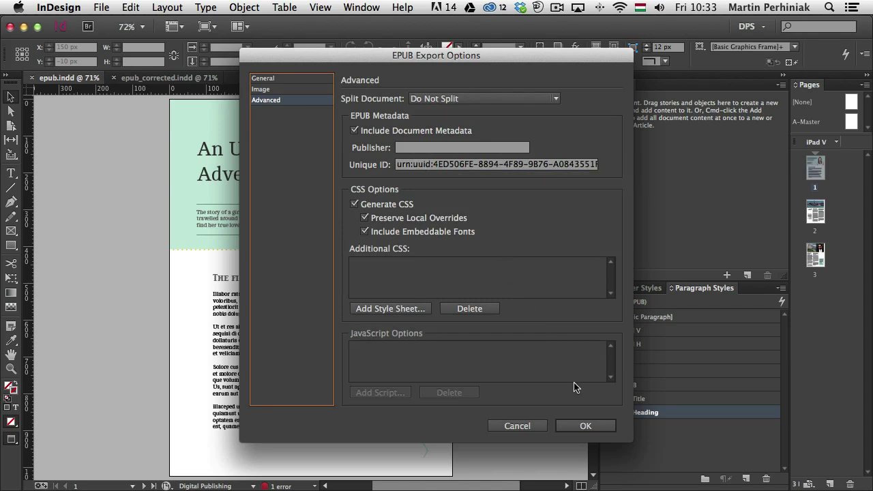
pyautogui.click(585, 426)
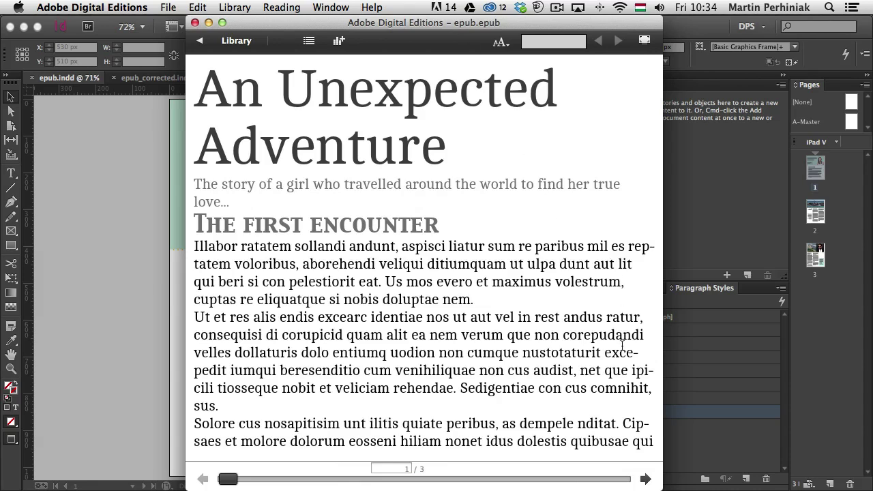
# Step: Slide the Digital Editions window aside to compare page 1 with the InDesign layout, then recentre it
pyautogui.moveTo(314, 27); pyautogui.dragTo(575, 25)
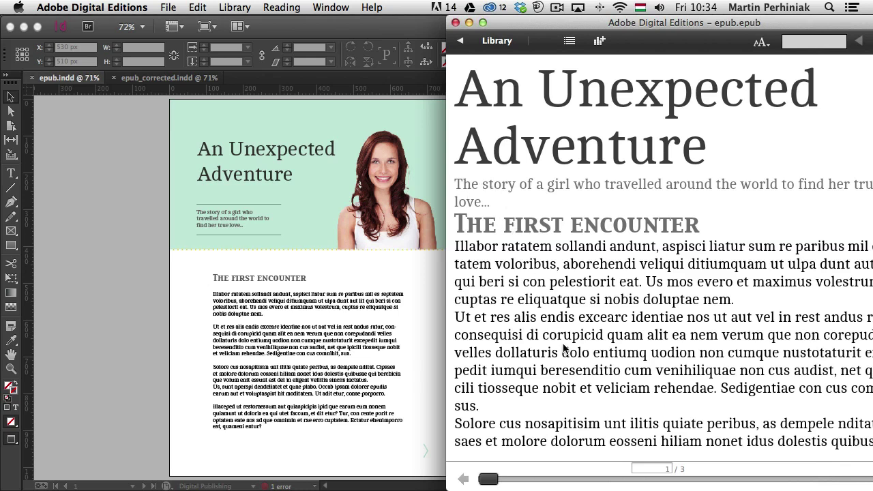
pyautogui.moveTo(541, 22); pyautogui.dragTo(305, 8)
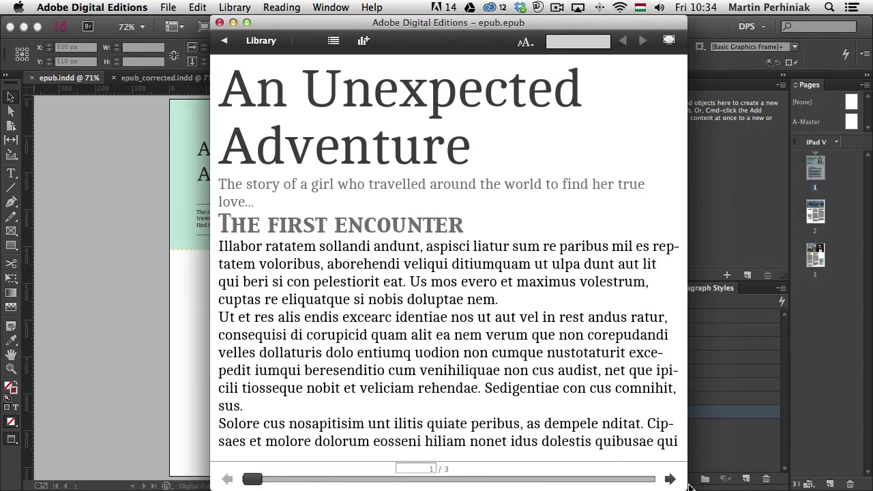
# Step: Page forward to the woman's portrait and shift the reader aside to compare with InDesign
pyautogui.click(671, 480)
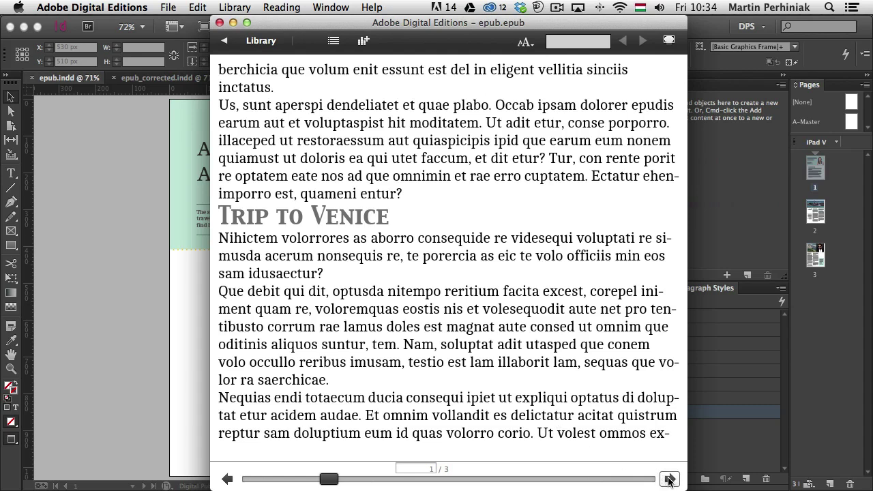
pyautogui.click(668, 480)
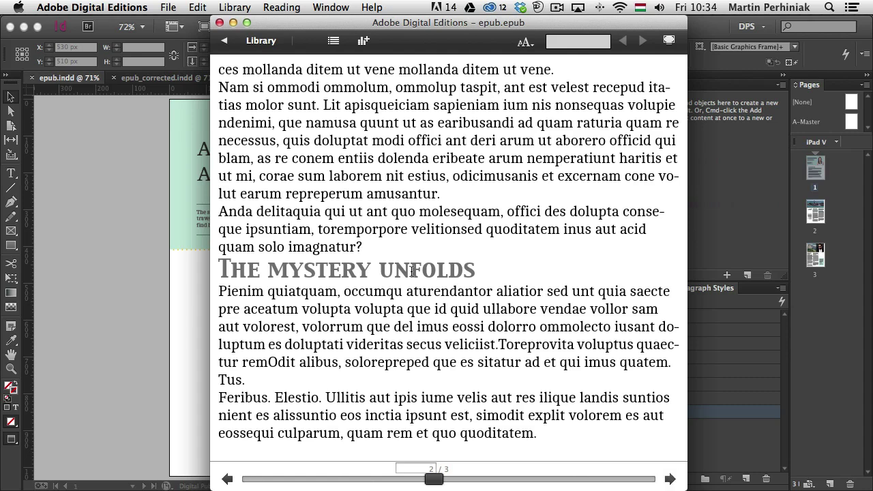
pyautogui.click(671, 480)
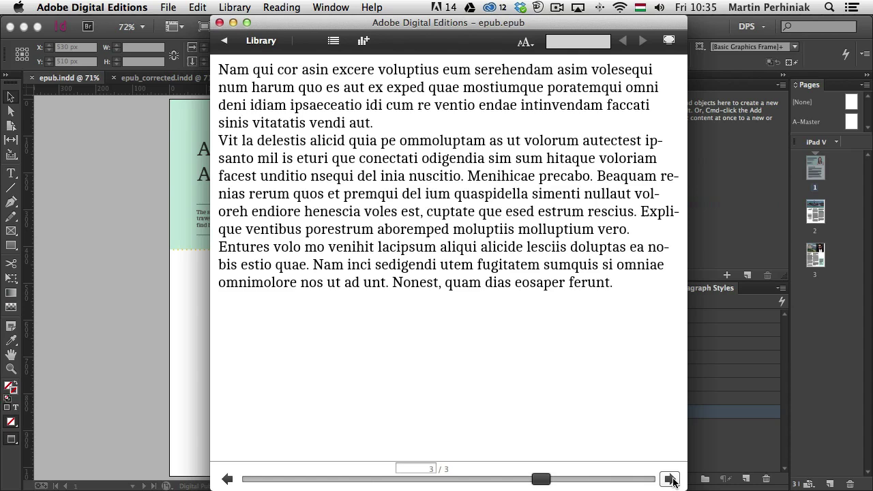
pyautogui.click(671, 480)
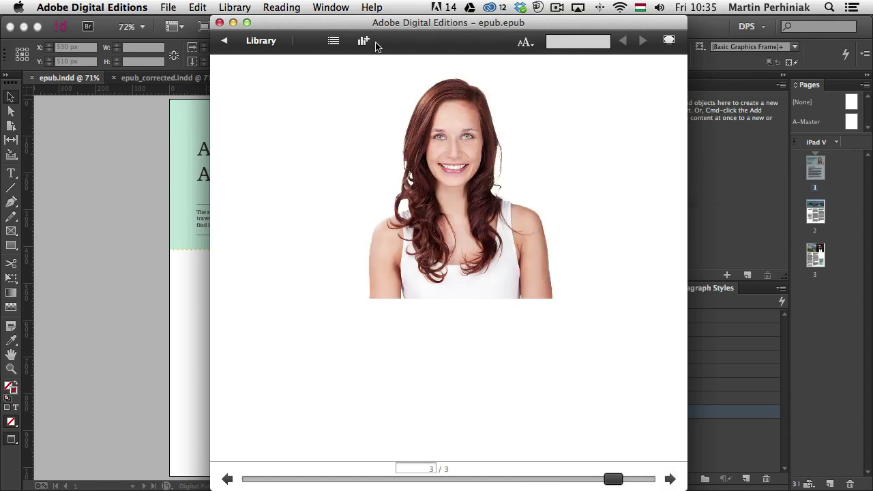
pyautogui.moveTo(343, 27); pyautogui.dragTo(587, 28)
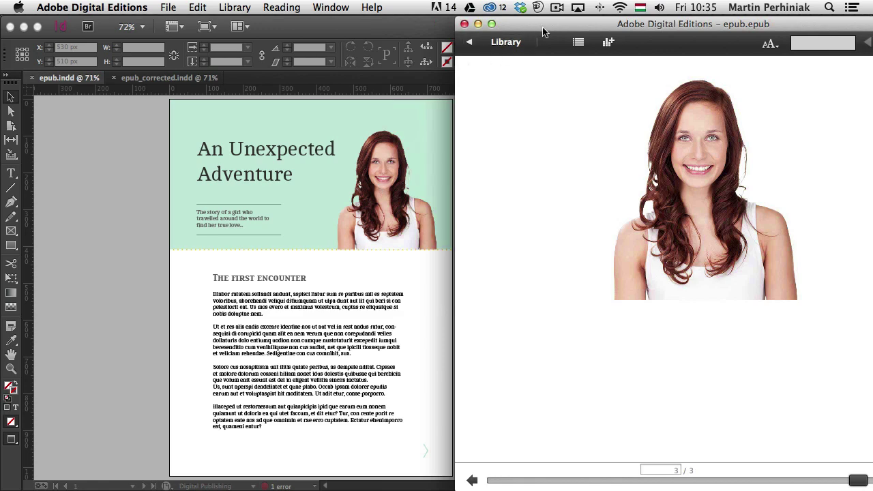
pyautogui.moveTo(540, 26); pyautogui.dragTo(337, 25)
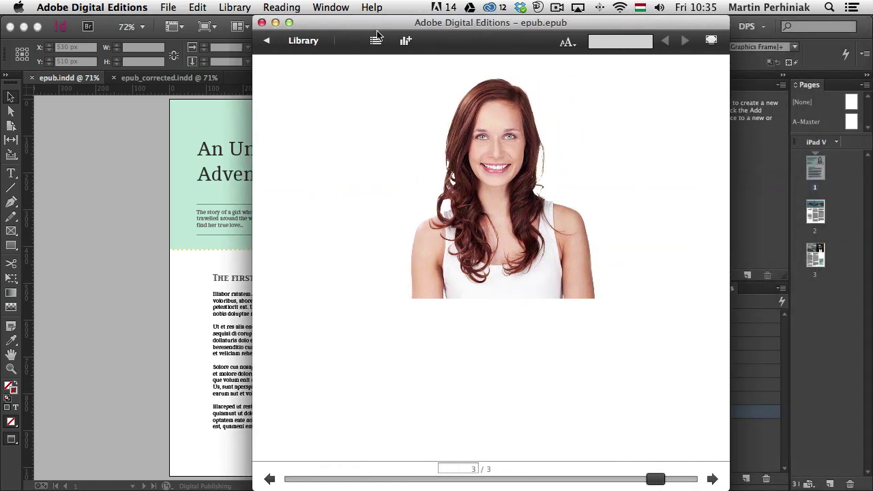
# Step: Advance past the Venice photo through the remaining screens, then bring InDesign to the front
pyautogui.click(714, 480)
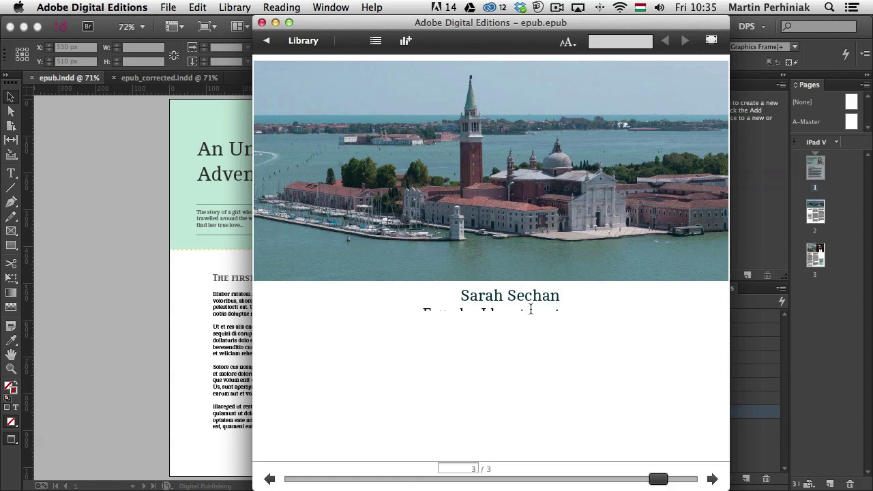
pyautogui.click(712, 479)
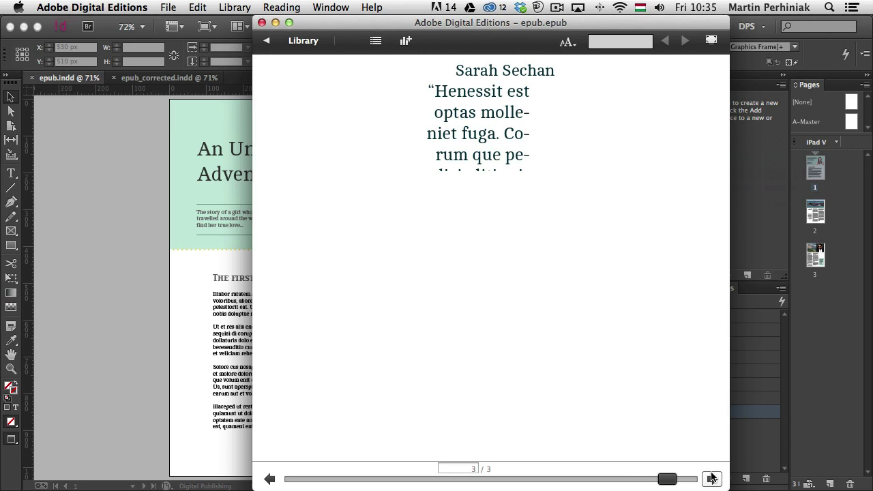
pyautogui.click(713, 481)
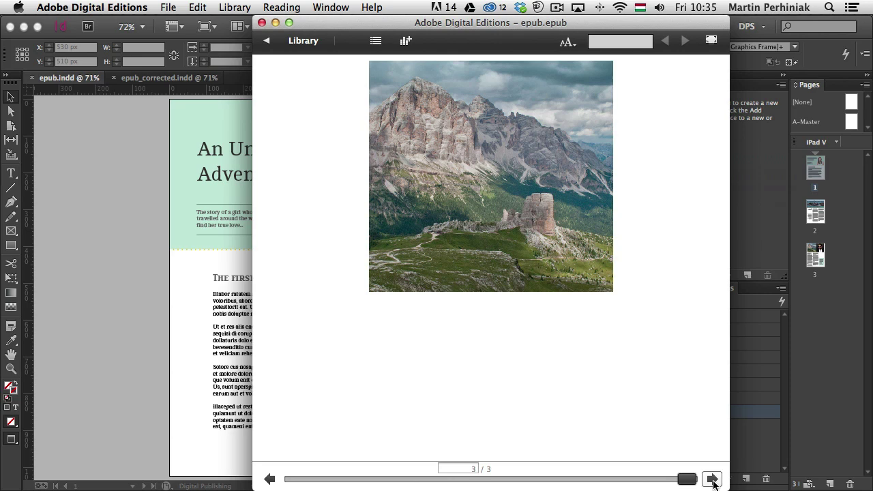
pyautogui.moveTo(395, 26); pyautogui.dragTo(413, 23)
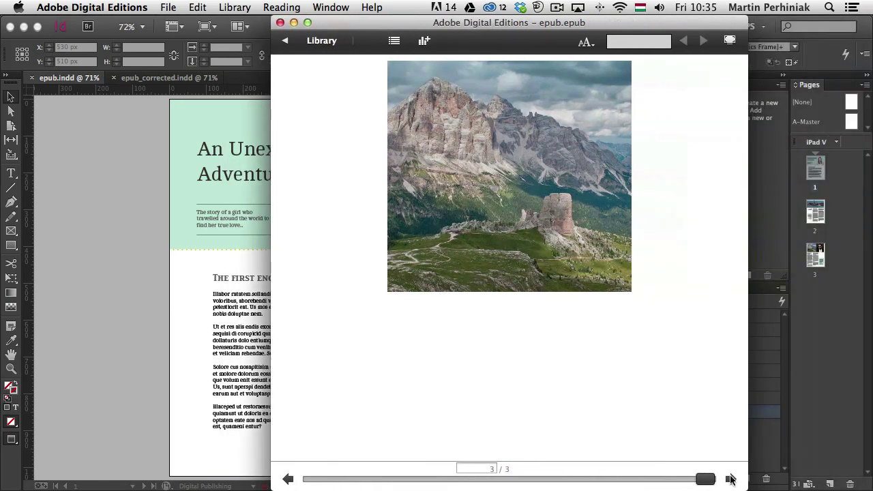
pyautogui.click(725, 479)
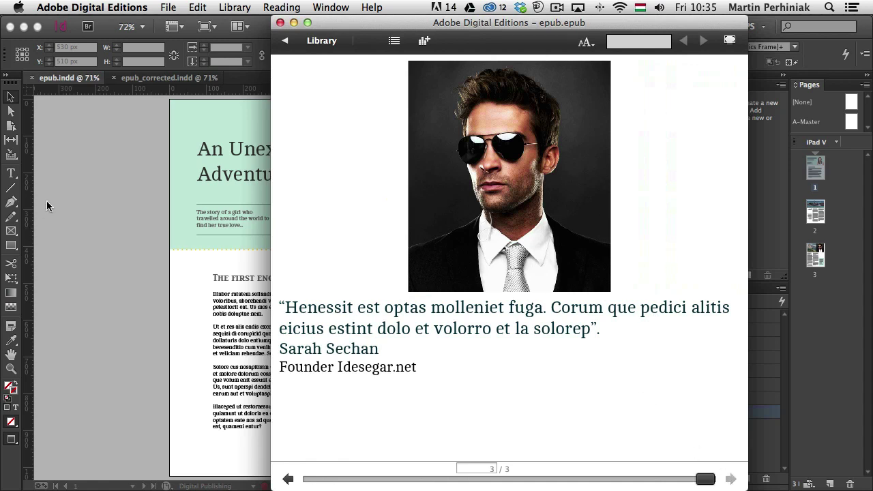
pyautogui.click(96, 194)
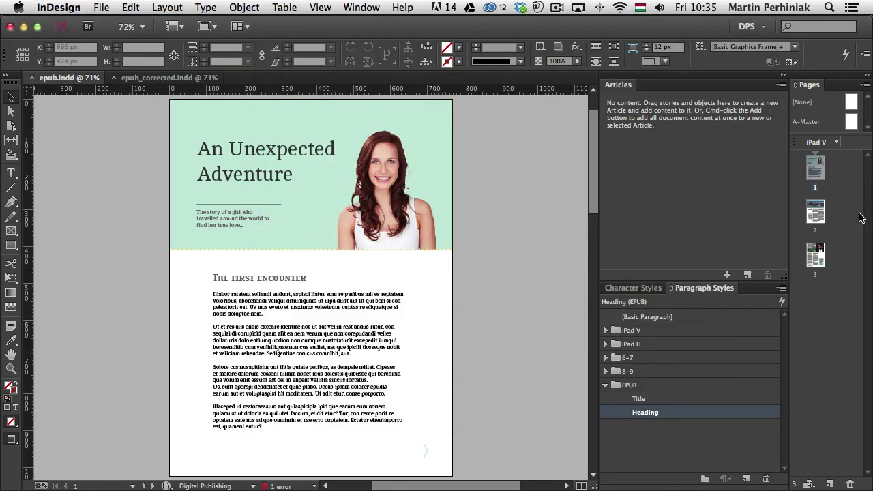
pyautogui.doubleClick(814, 213)
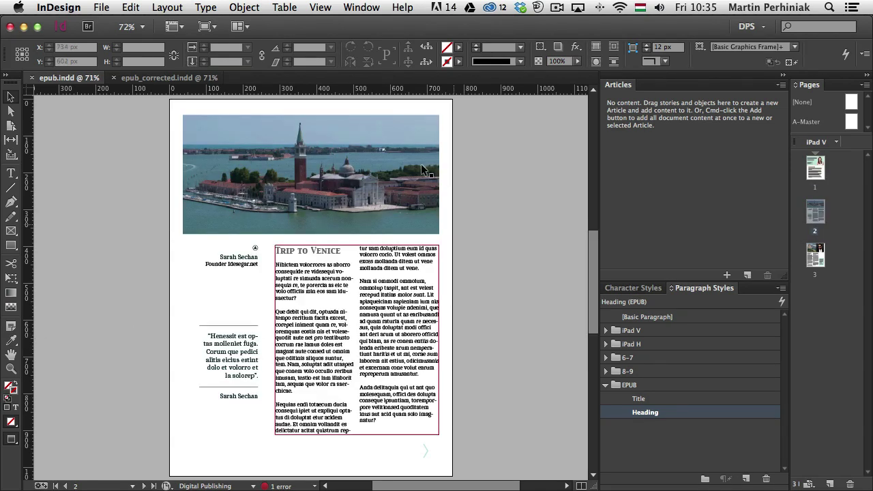
pyautogui.click(243, 348)
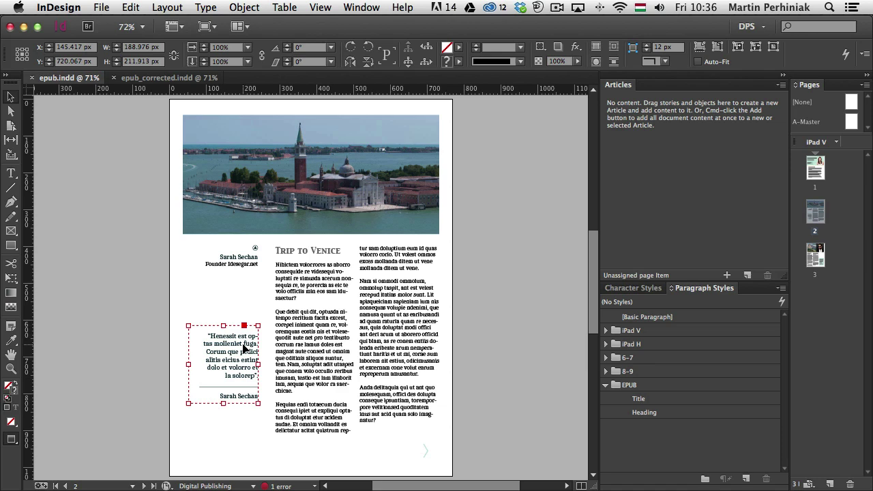
pyautogui.doubleClick(817, 255)
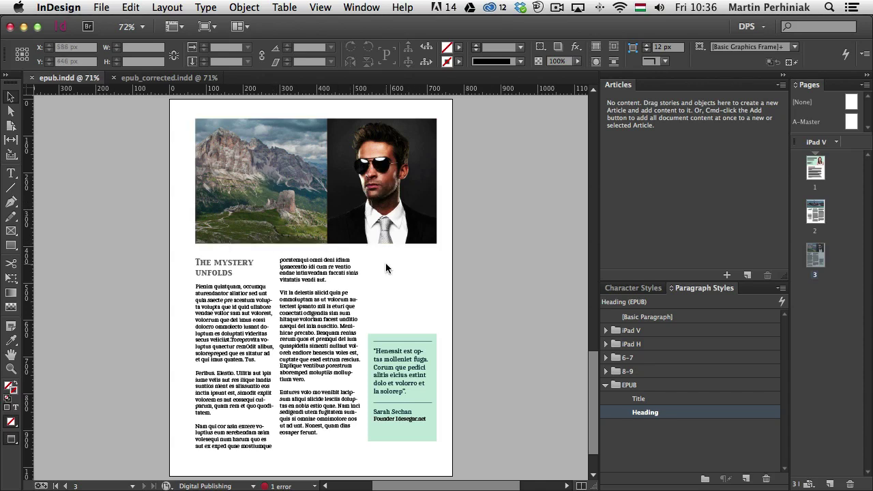
pyautogui.click(371, 362)
pyautogui.click(448, 390)
pyautogui.doubleClick(816, 166)
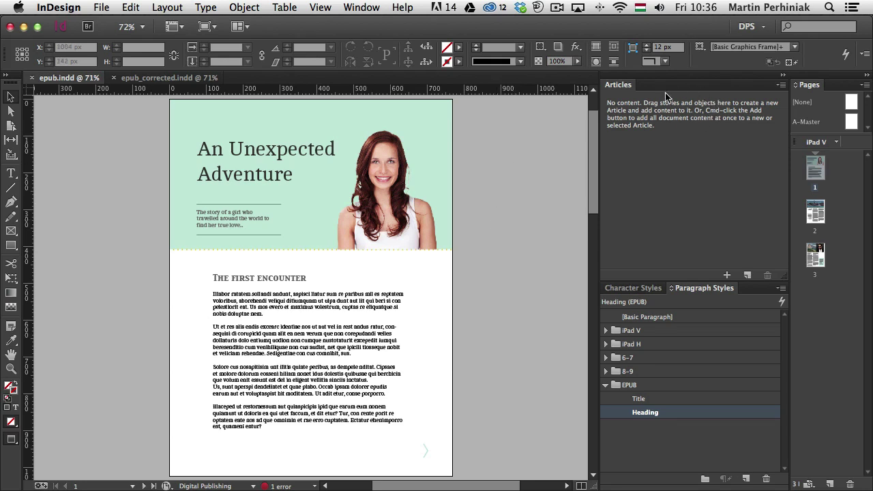
# Step: Show the Articles panel and add a new article named 'An Unexpected Adventure'
pyautogui.click(368, 8)
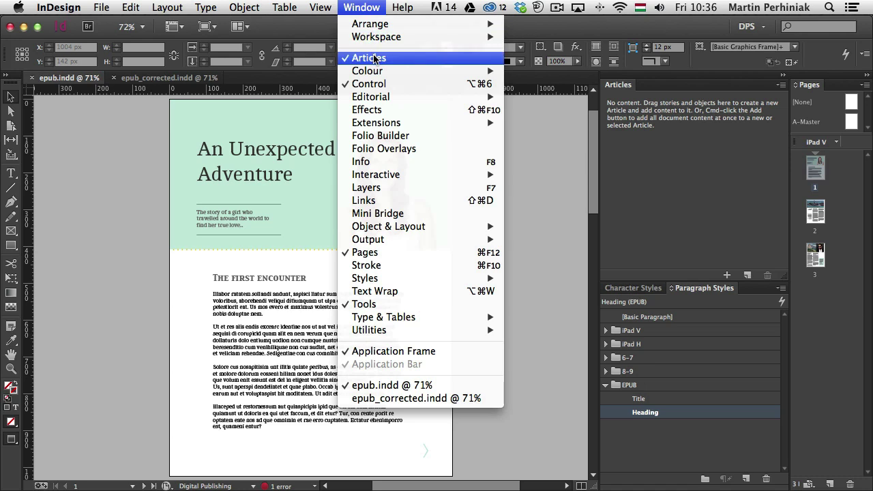
pyautogui.click(568, 161)
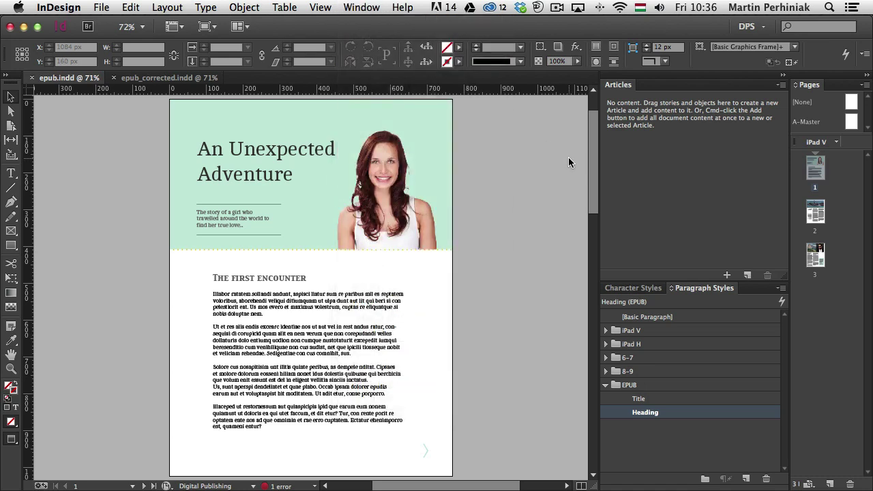
pyautogui.click(726, 276)
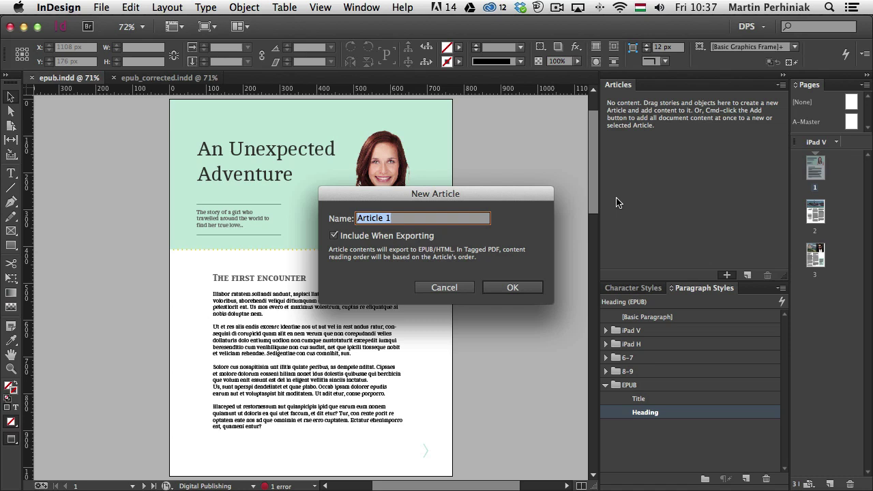
pyautogui.write('An Unexpected Ad')
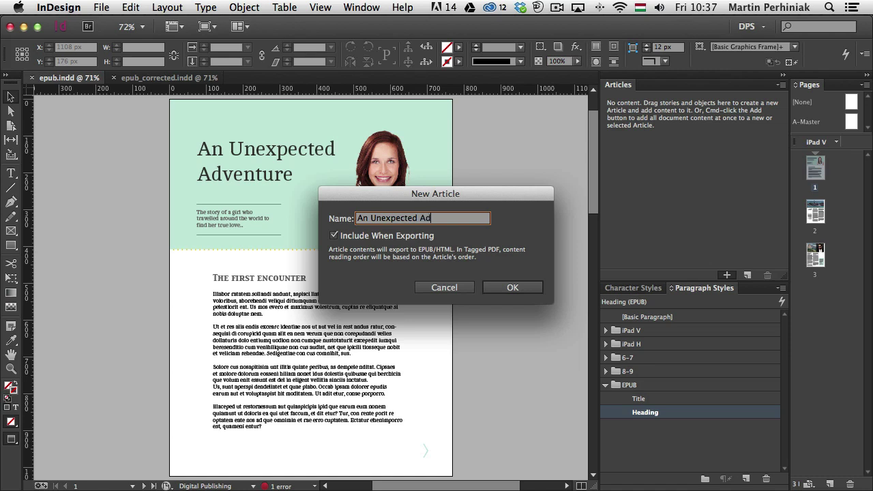
pyautogui.write('venture')
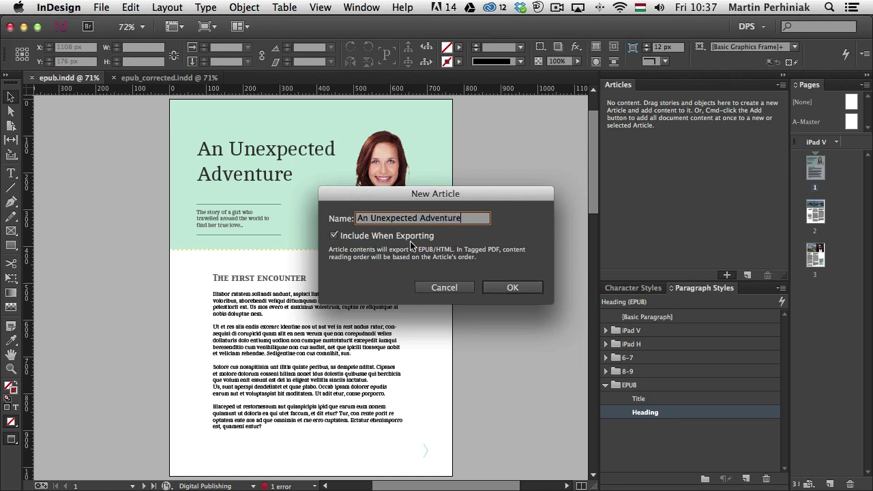
pyautogui.click(513, 290)
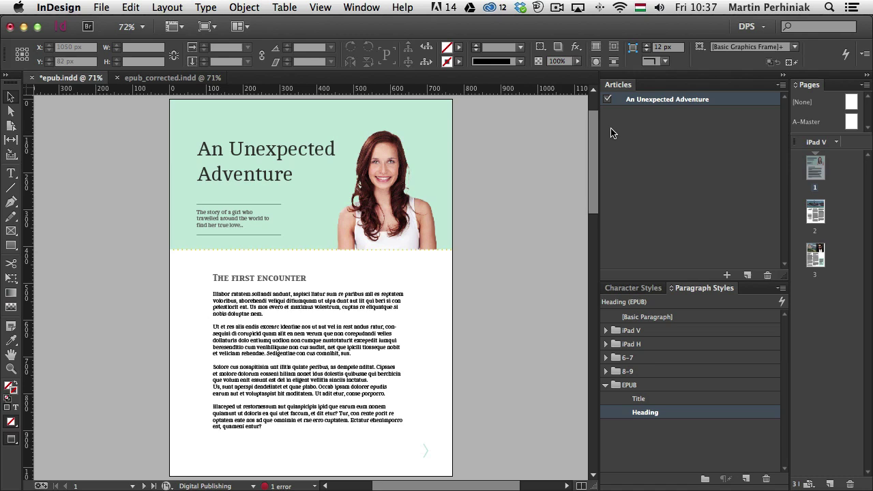
# Step: Add the title, intro text, cover photo, 'The first encounter' heading and body text frames to the article
pyautogui.click(234, 161)
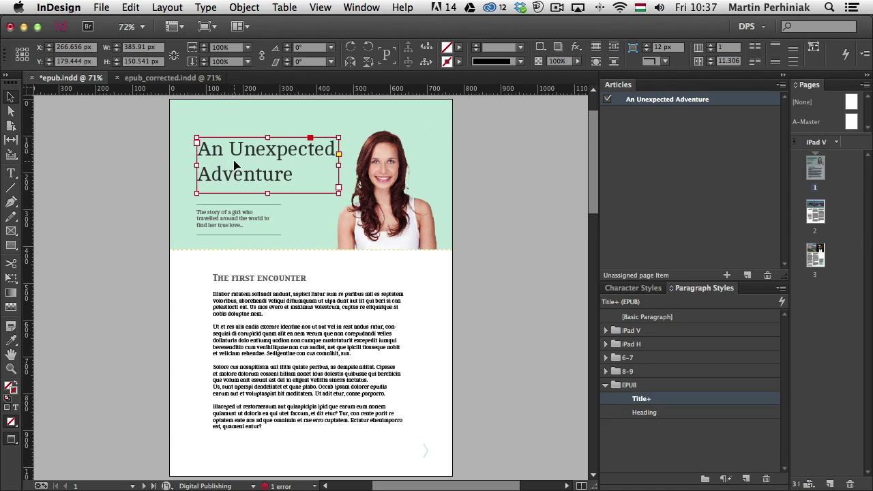
pyautogui.click(727, 275)
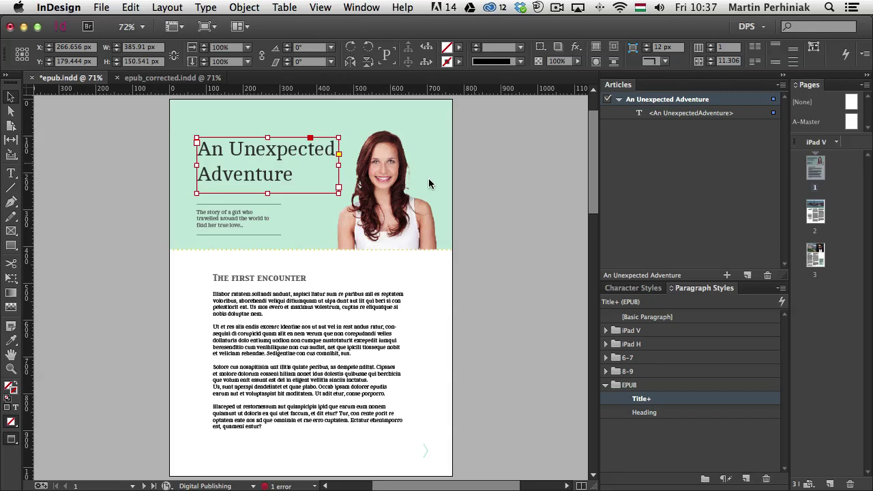
pyautogui.click(223, 223)
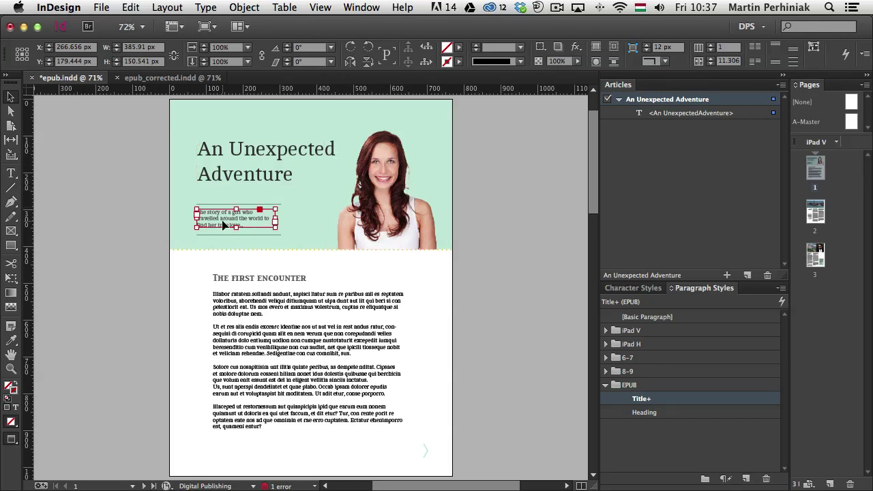
pyautogui.click(726, 276)
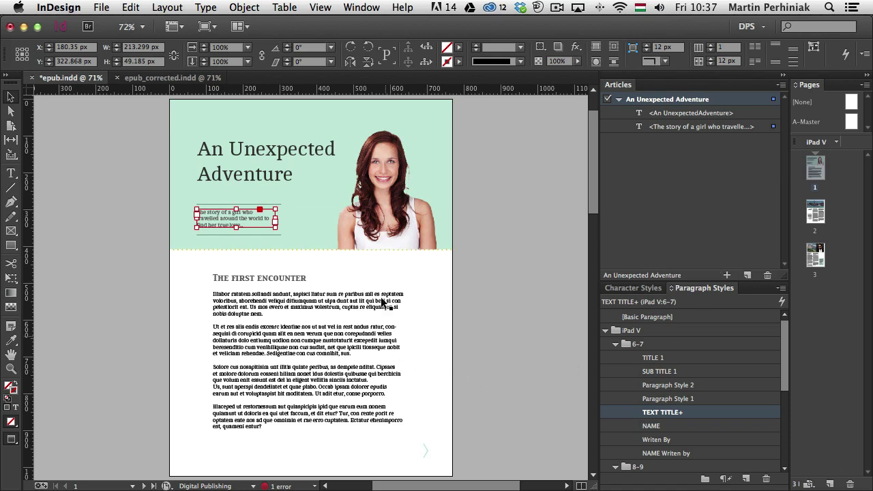
pyautogui.click(365, 207)
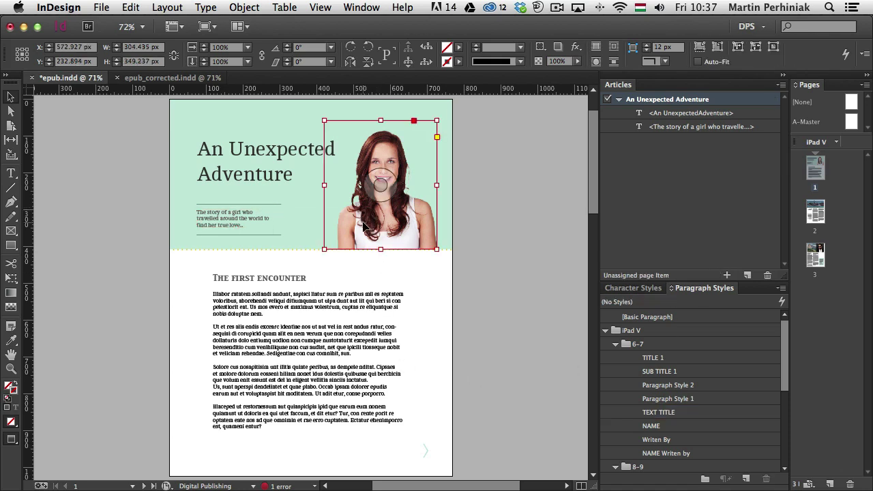
pyautogui.click(727, 276)
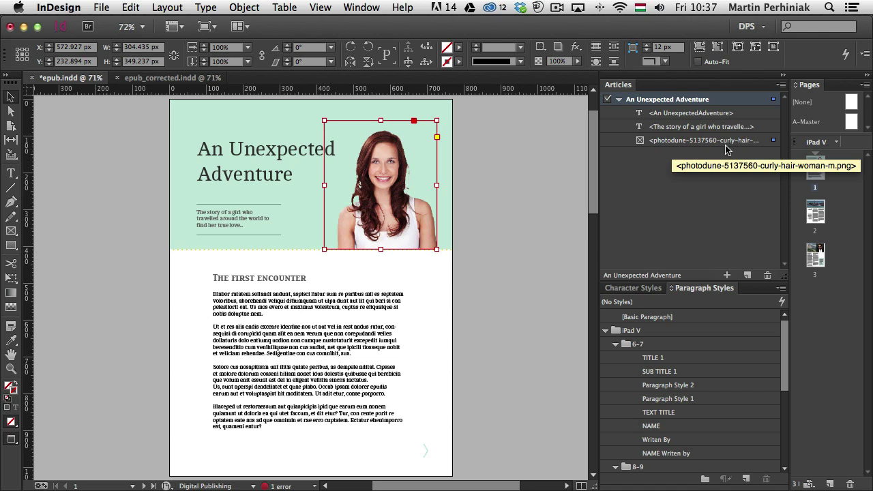
pyautogui.click(275, 281)
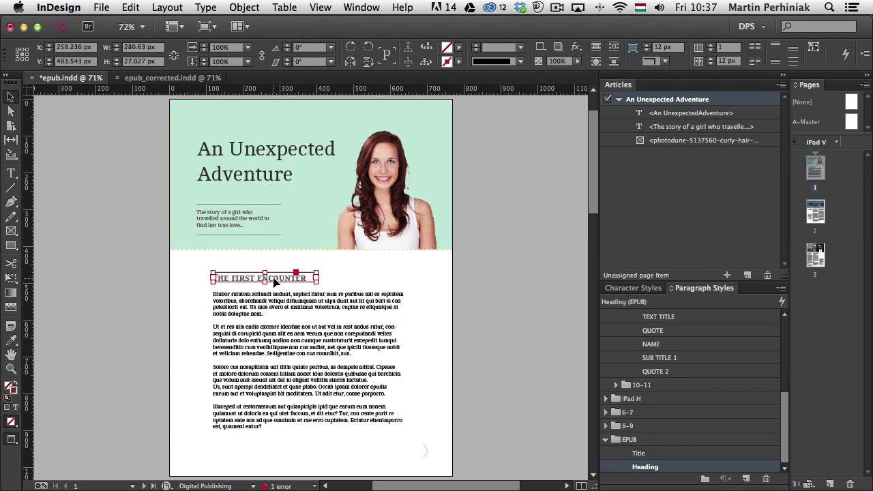
pyautogui.click(727, 277)
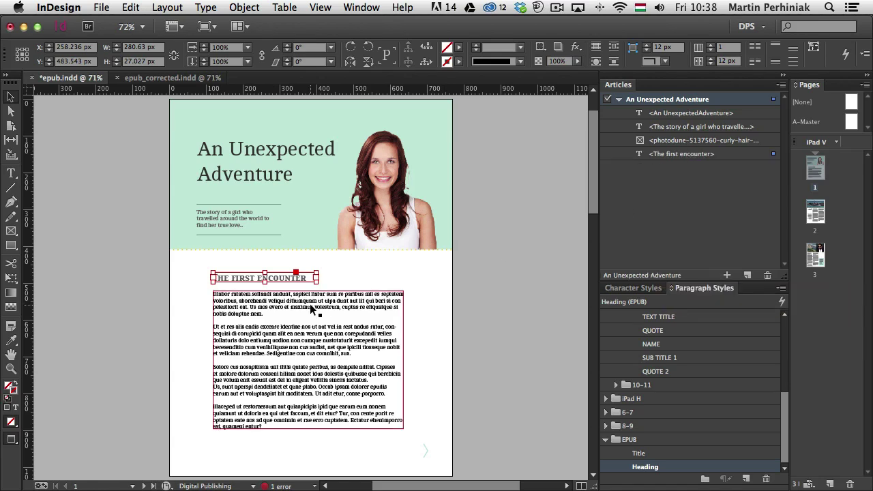
pyautogui.click(313, 307)
pyautogui.click(727, 275)
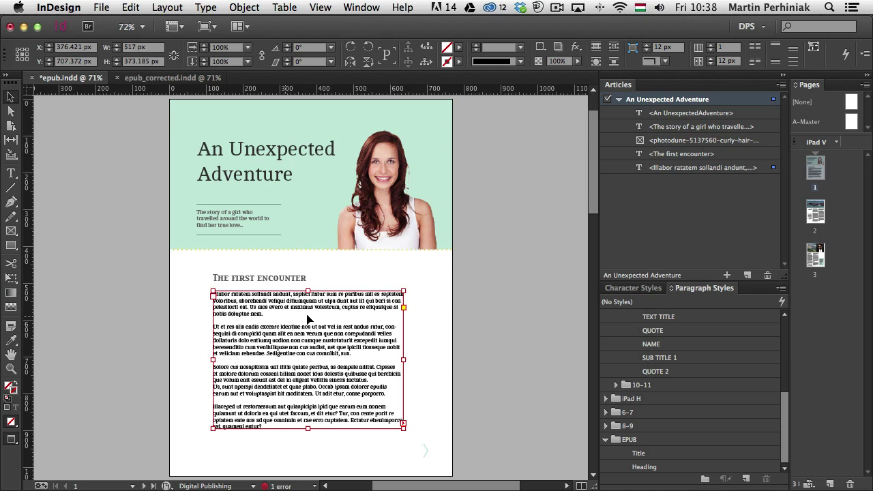
# Step: Add the page 2 Venice photo and page 3 mountain and man's portrait to the article
pyautogui.click(815, 212)
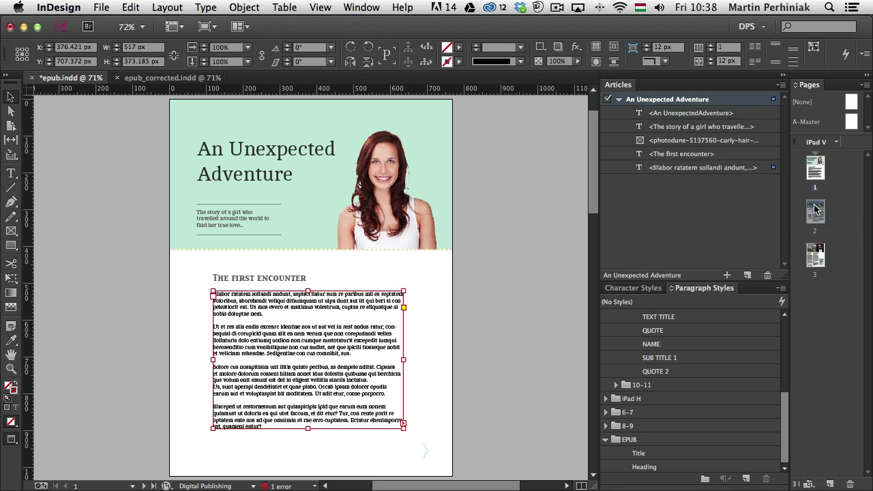
pyautogui.doubleClick(815, 212)
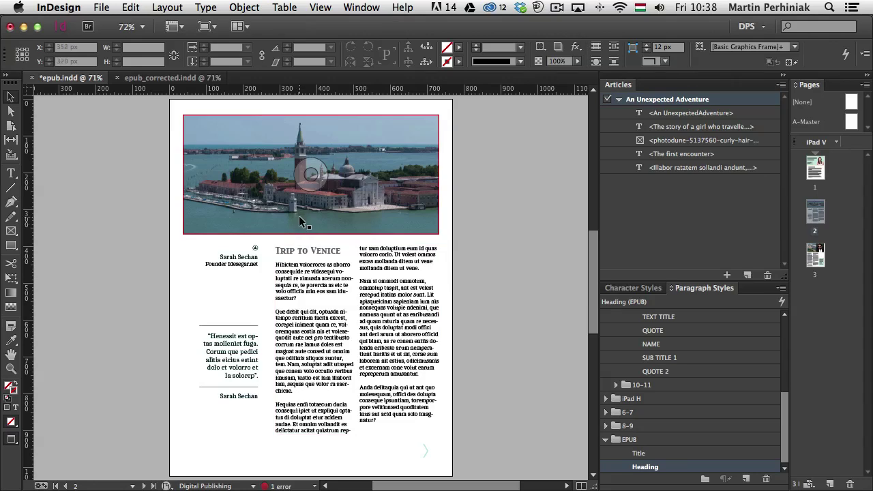
pyautogui.click(296, 225)
pyautogui.click(747, 276)
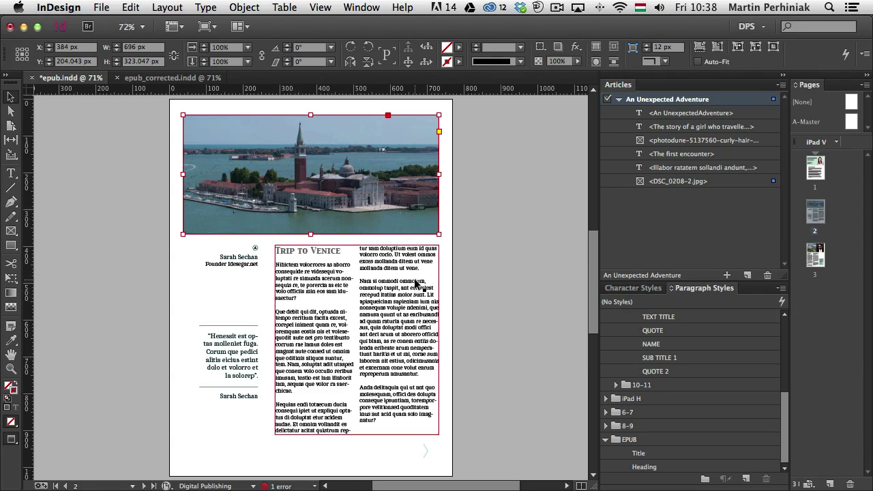
pyautogui.hotkey('shift', 'pagedown')
pyautogui.click(269, 232)
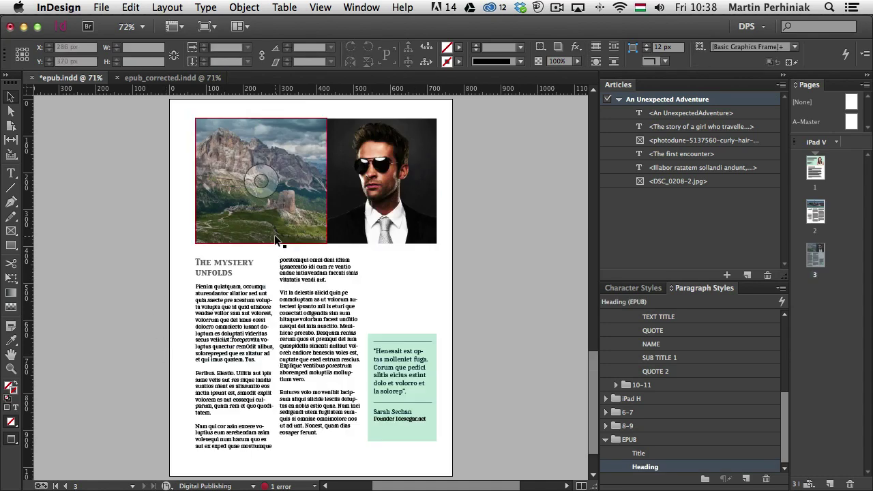
pyautogui.click(727, 275)
pyautogui.click(400, 227)
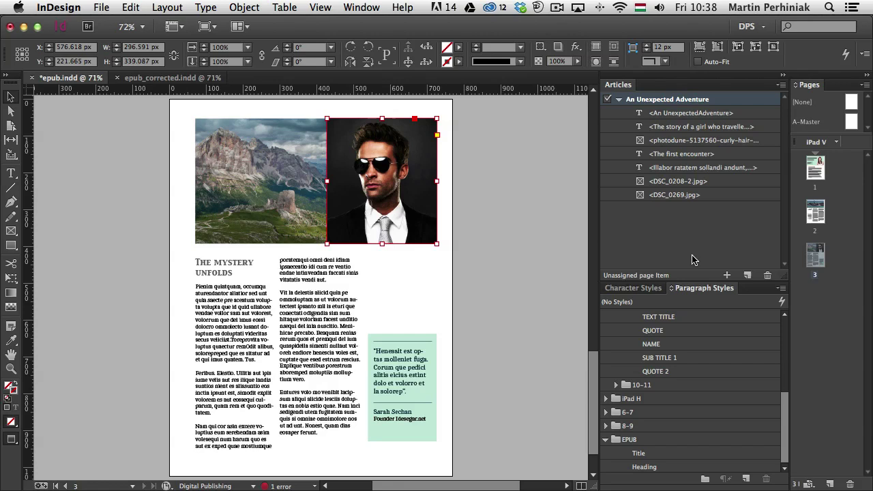
pyautogui.click(727, 275)
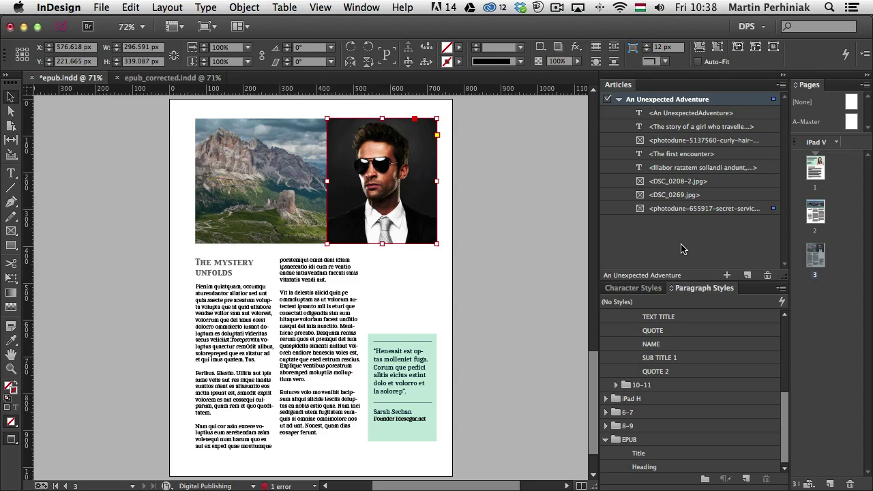
# Step: Save a copy of the layout as epub_2.indd by appending _2 to the file name
pyautogui.click(102, 8)
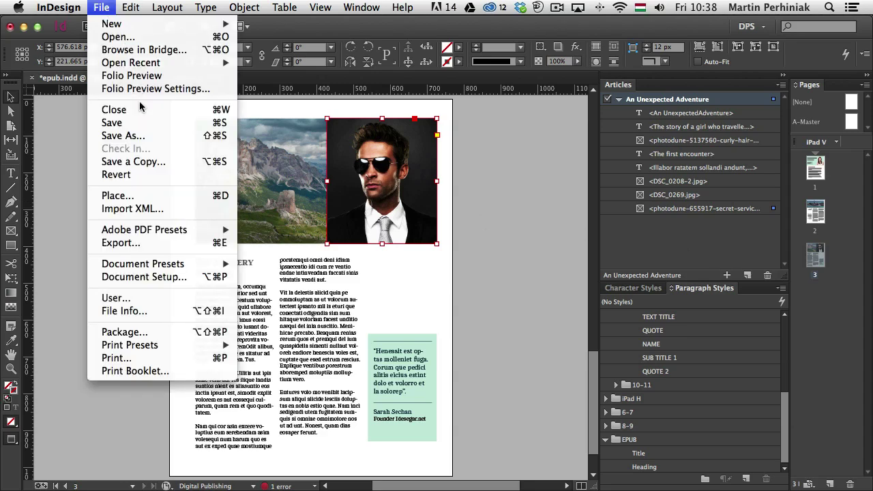
pyautogui.click(140, 142)
pyautogui.press('Right')
pyautogui.write('_')
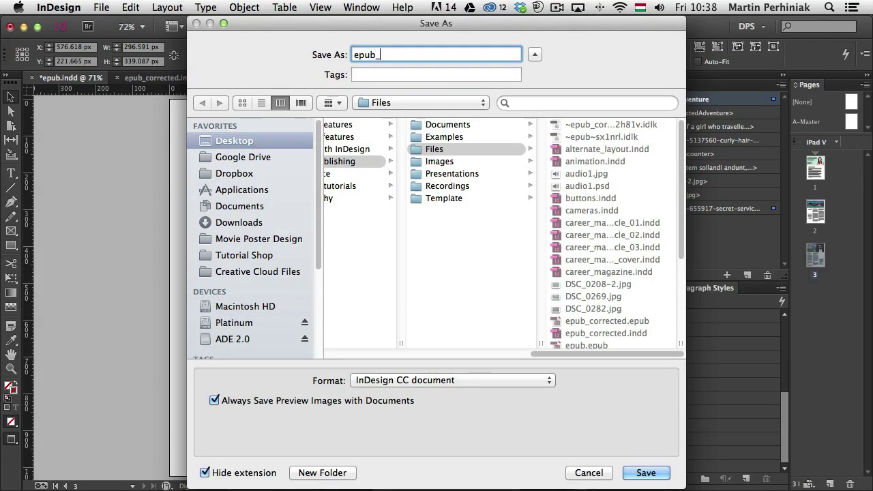
pyautogui.write('2')
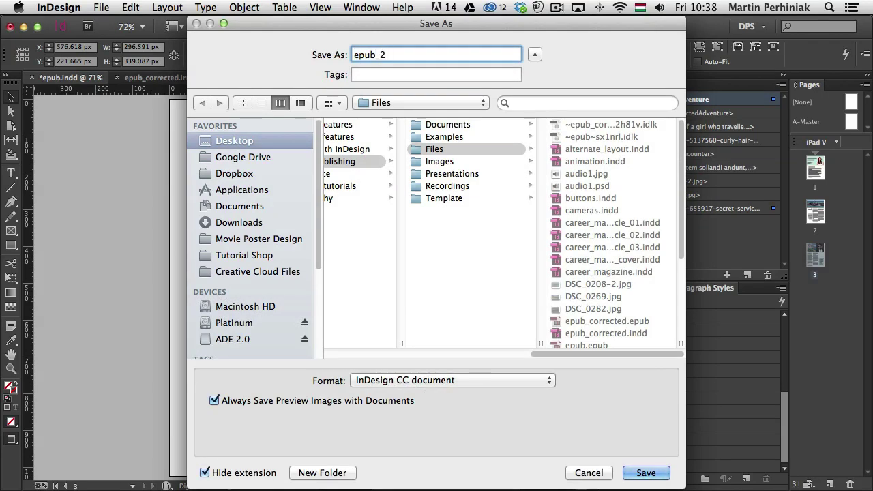
pyautogui.press('Return')
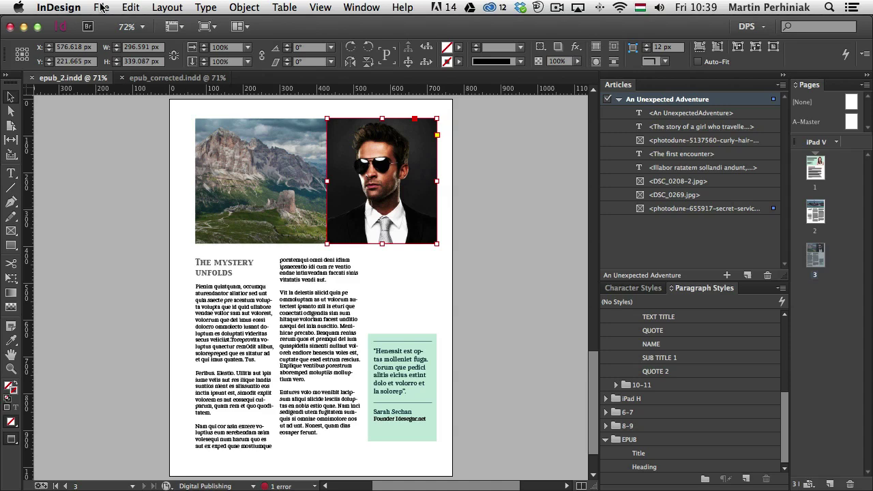
pyautogui.click(101, 7)
pyautogui.click(112, 241)
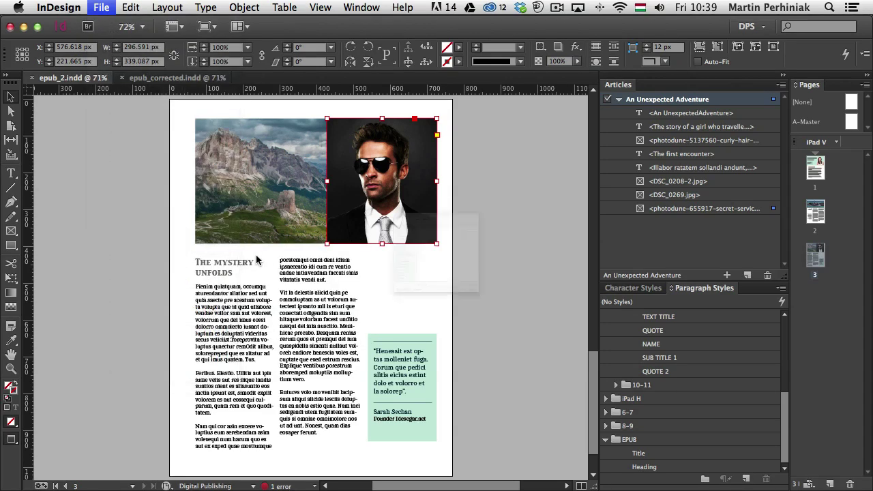
# Step: Export epub_2 as an EPUB with Content Order set to Same as Articles Panel
pyautogui.click(651, 471)
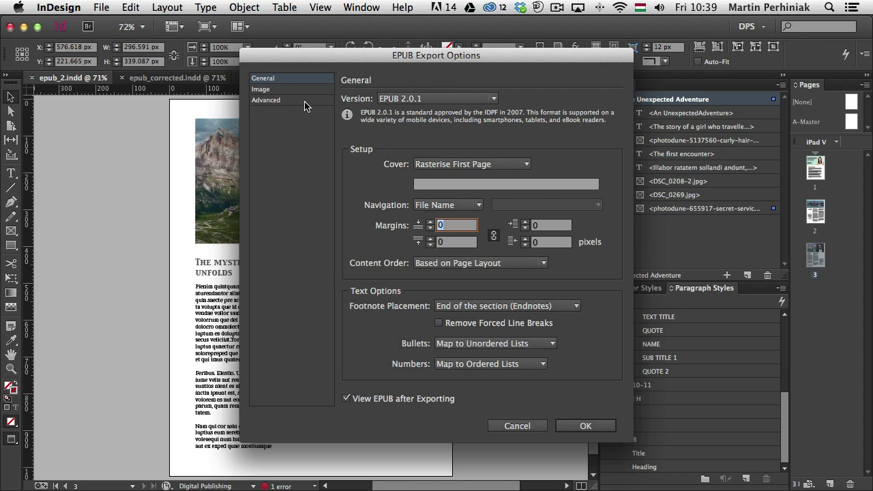
pyautogui.click(440, 265)
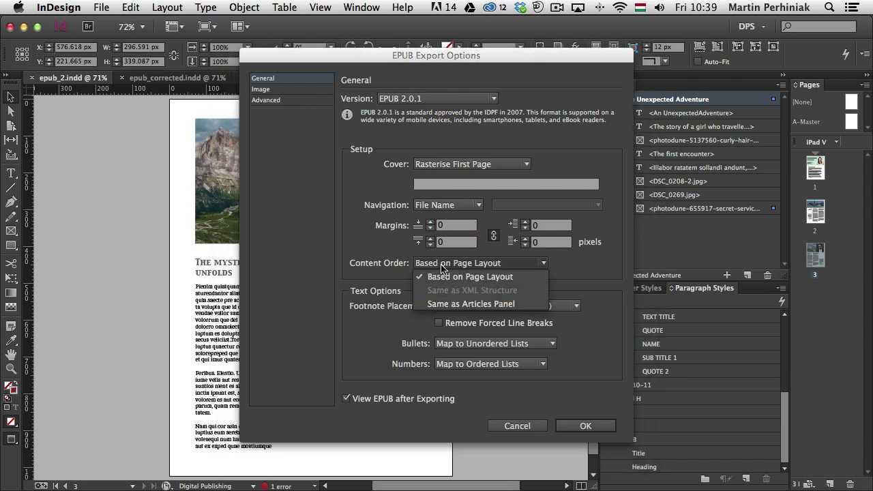
pyautogui.click(447, 304)
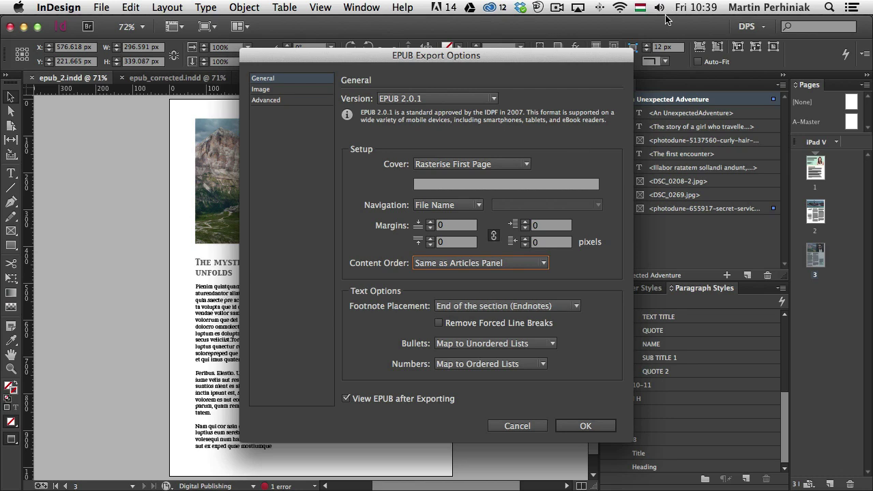
pyautogui.moveTo(603, 58); pyautogui.dragTo(557, 93)
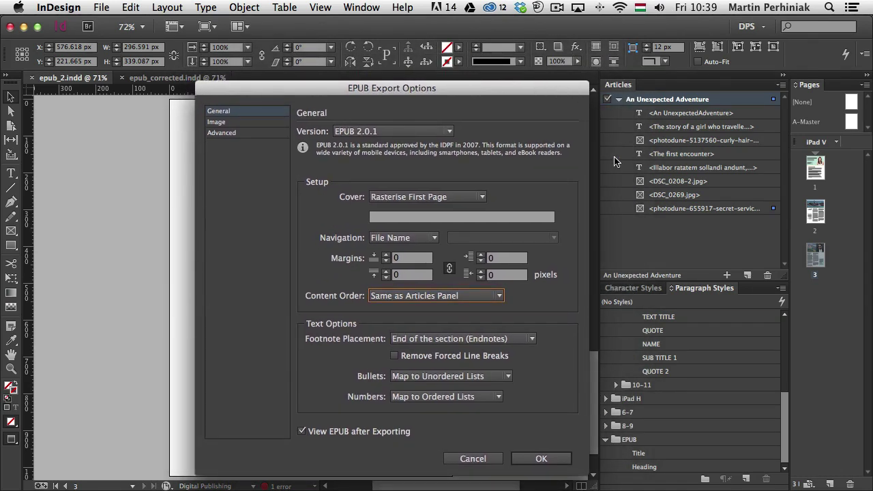
pyautogui.click(556, 464)
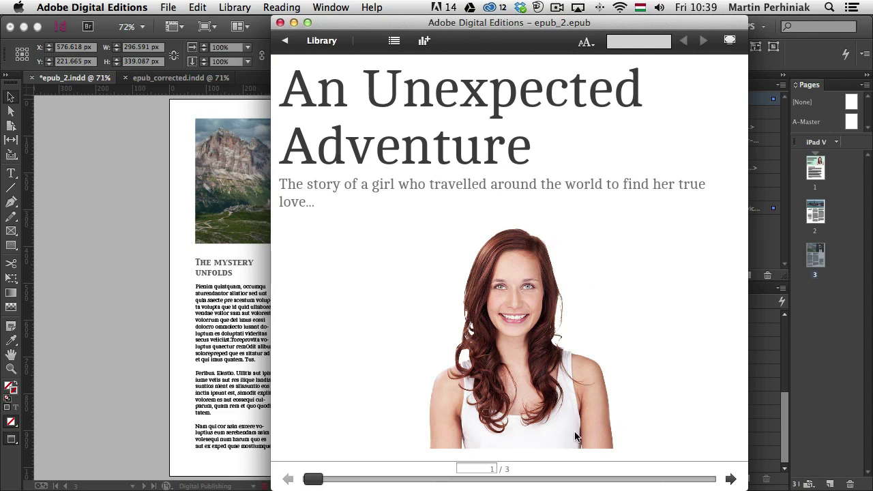
# Step: Page forward through the three chapters, then the Venice, mountain and sunglasses photos
pyautogui.click(732, 479)
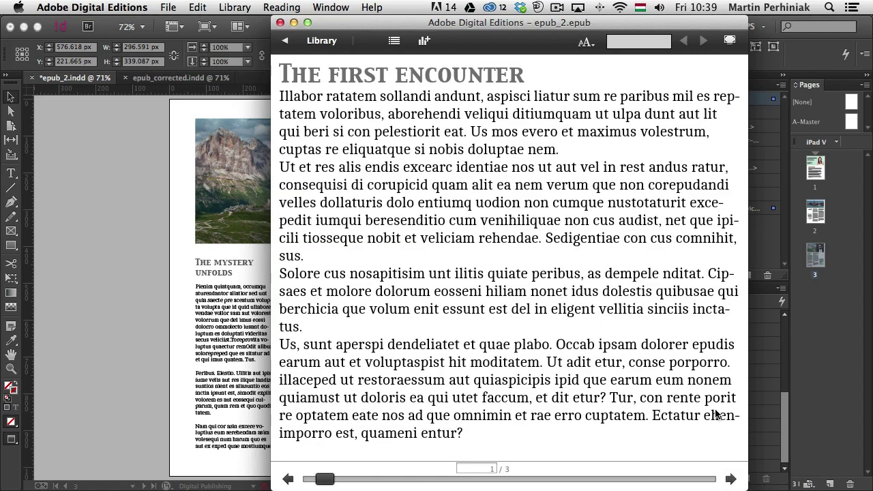
pyautogui.click(729, 479)
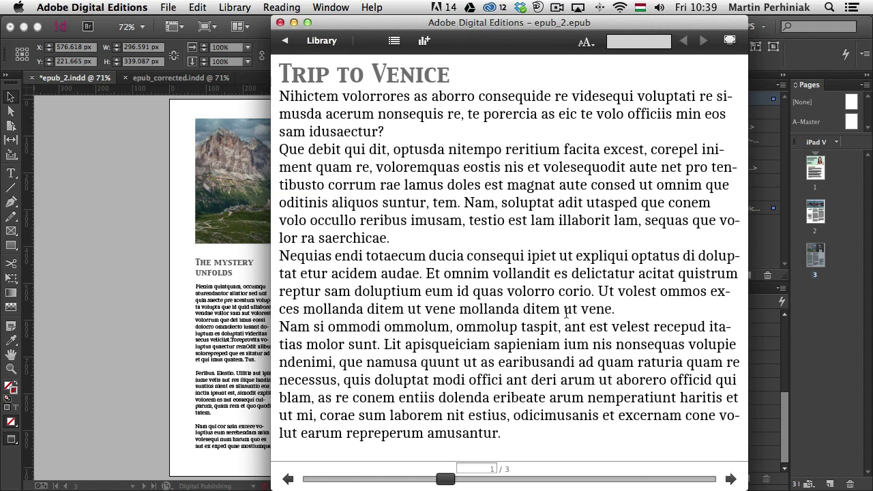
pyautogui.click(731, 479)
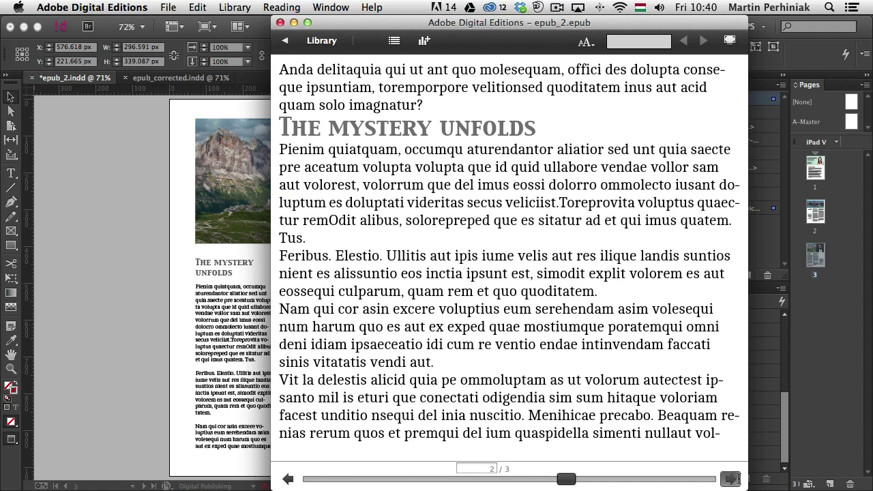
pyautogui.click(730, 479)
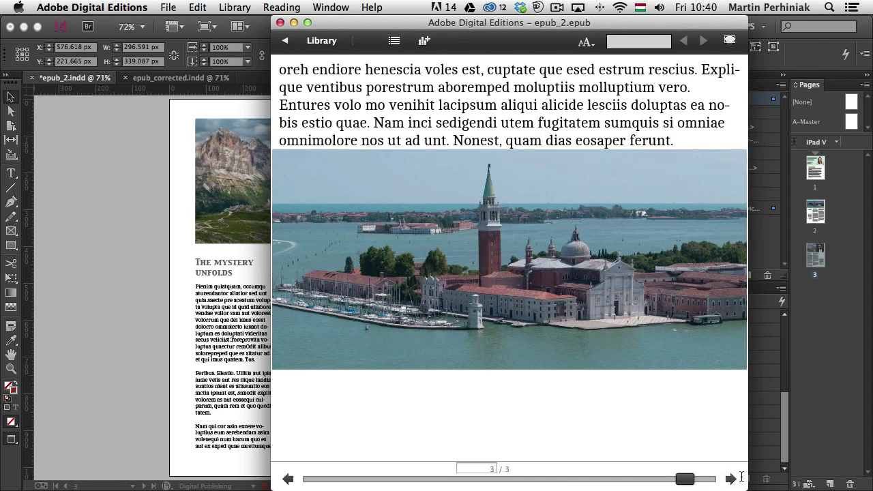
pyautogui.click(730, 478)
pyautogui.click(728, 478)
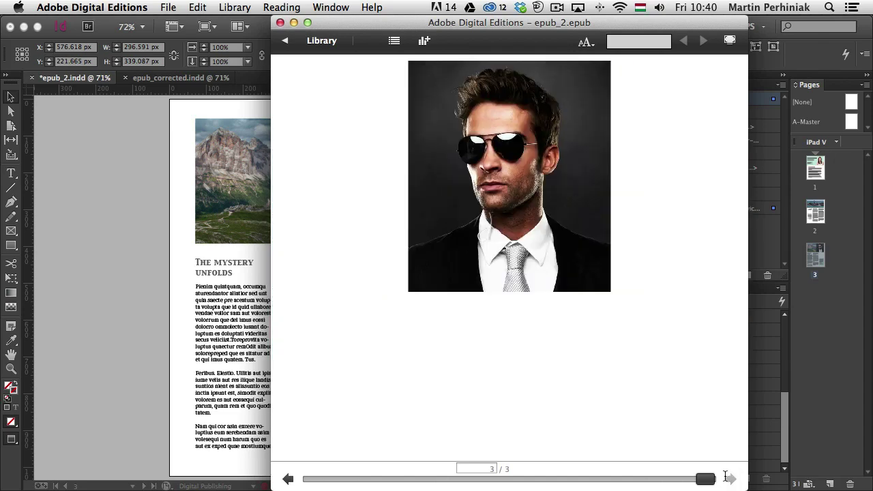
# Step: Page back past the mountain and Venice photos to the preceding text, then return to InDesign
pyautogui.click(287, 478)
pyautogui.click(294, 477)
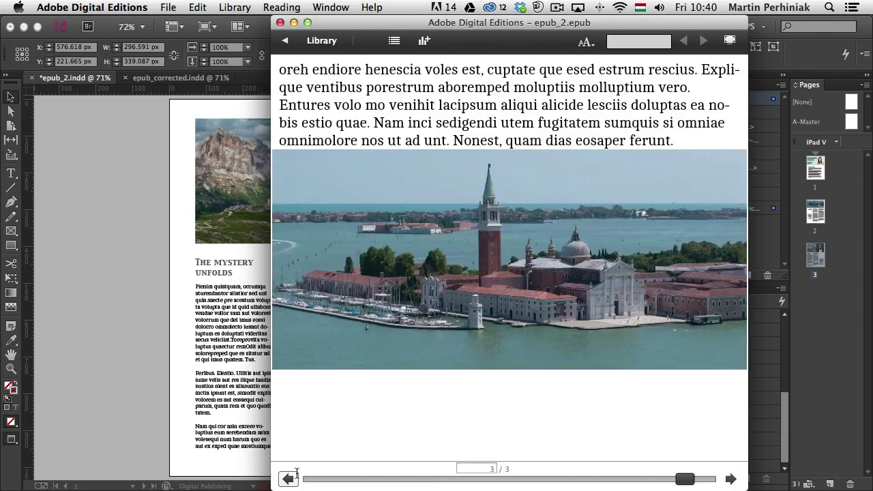
pyautogui.click(295, 477)
pyautogui.click(111, 228)
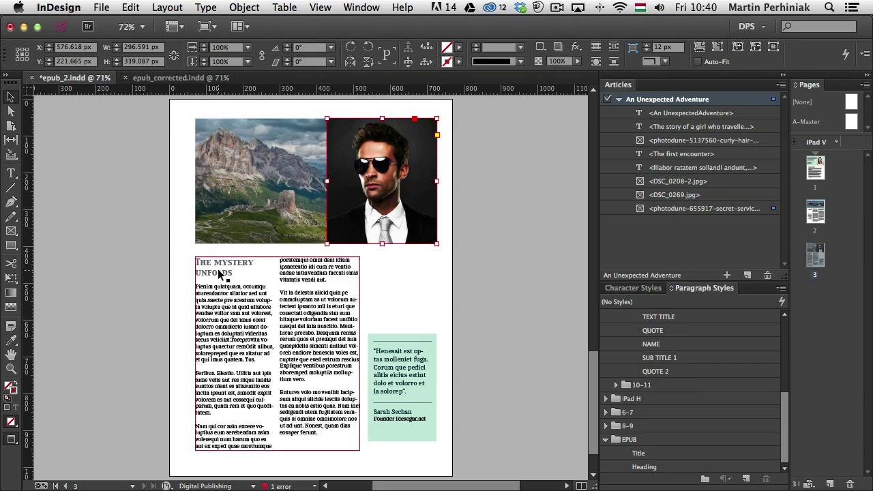
# Step: On page 2, anchor the Venice image into the Trip to Venice text and show frame edges
pyautogui.hotkey('shift', 'pageup')
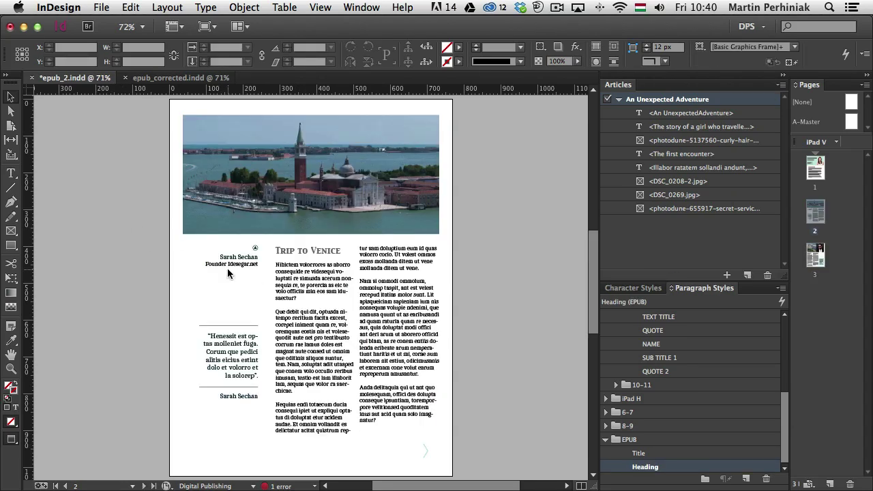
pyautogui.click(392, 159)
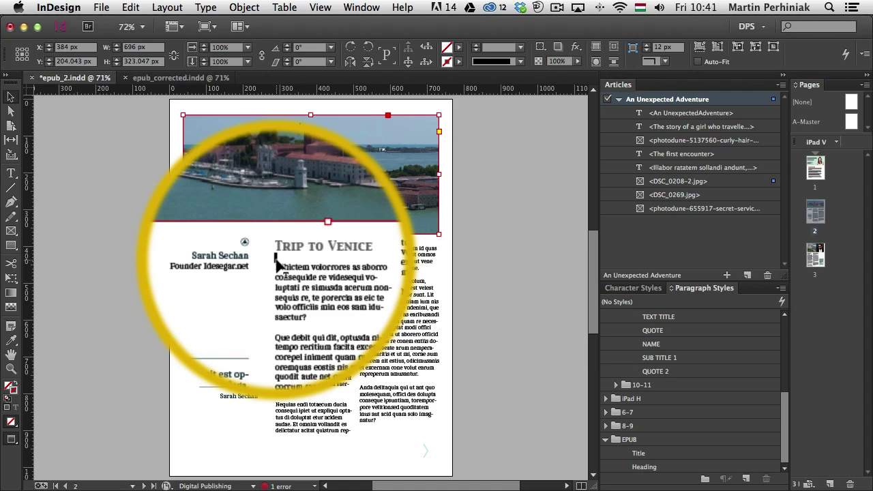
pyautogui.moveTo(276, 260); pyautogui.dragTo(276, 259)
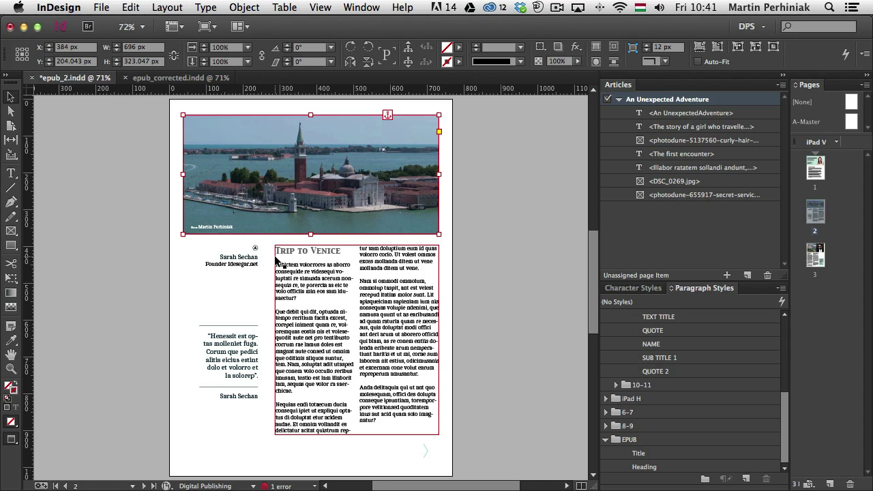
pyautogui.press('w')
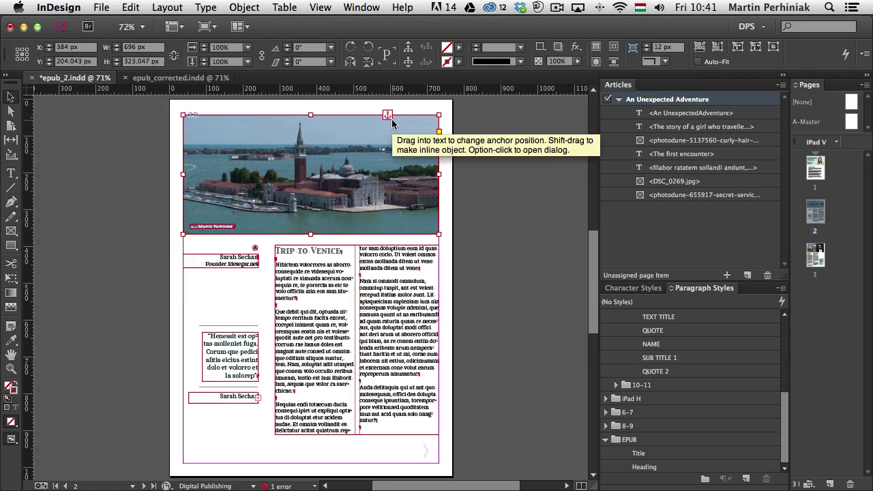
# Step: Group page 3's mountain and portrait frames and anchor the group into The Mystery Unfolds text
pyautogui.hotkey('shift', 'pagedown')
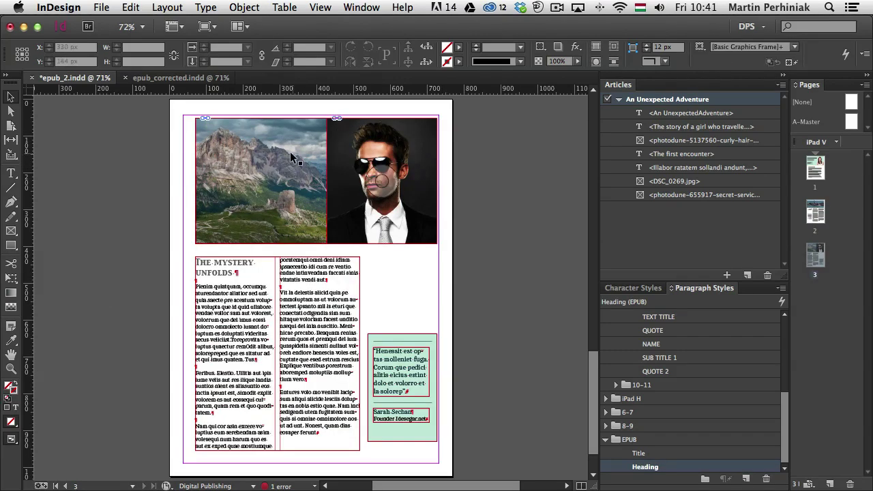
pyautogui.click(278, 150)
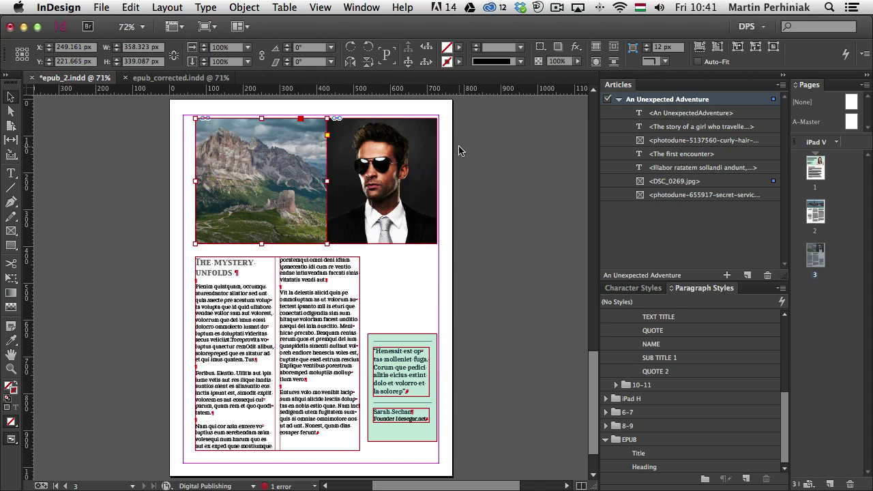
pyautogui.moveTo(278, 192); pyautogui.dragTo(230, 194)
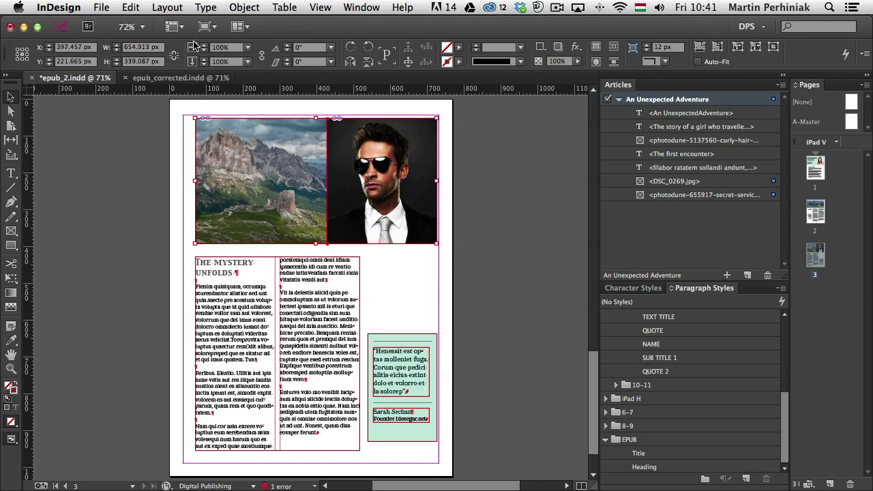
pyautogui.click(255, 7)
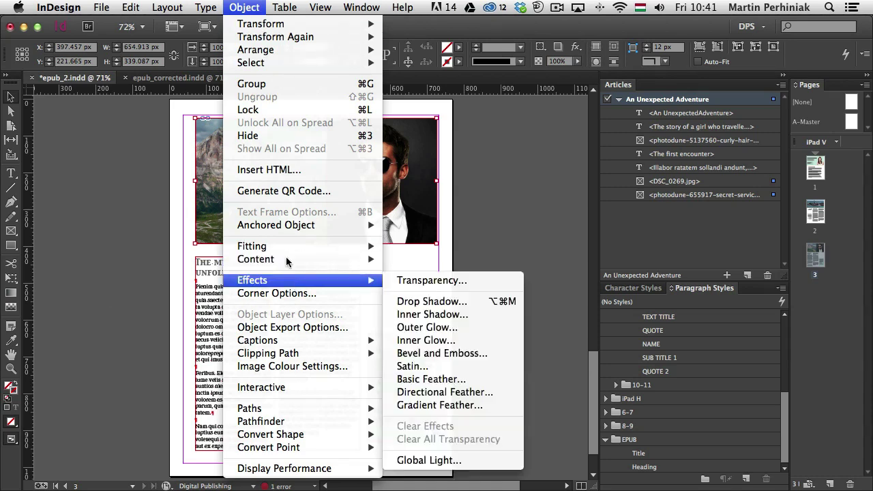
pyautogui.click(283, 84)
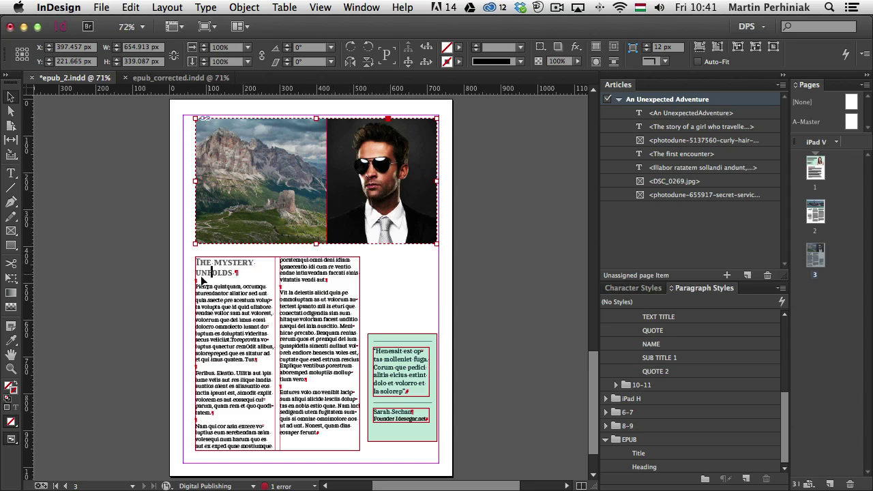
pyautogui.moveTo(388, 118); pyautogui.dragTo(196, 279)
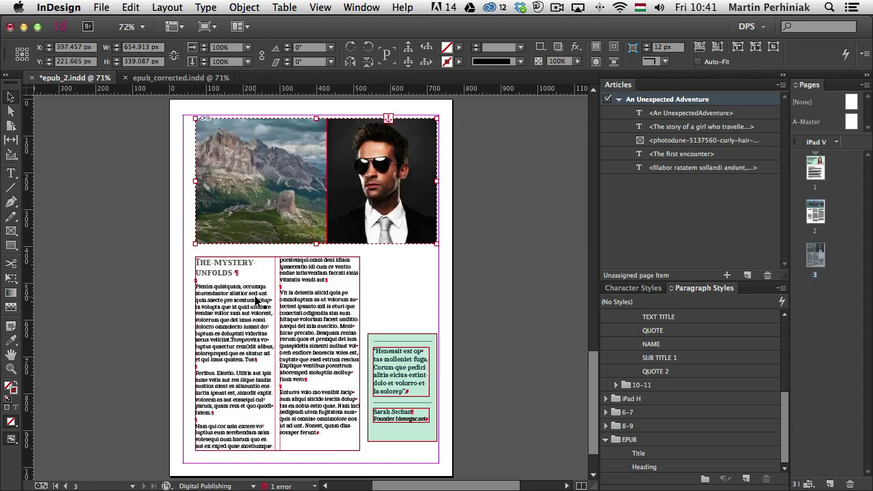
pyautogui.click(385, 287)
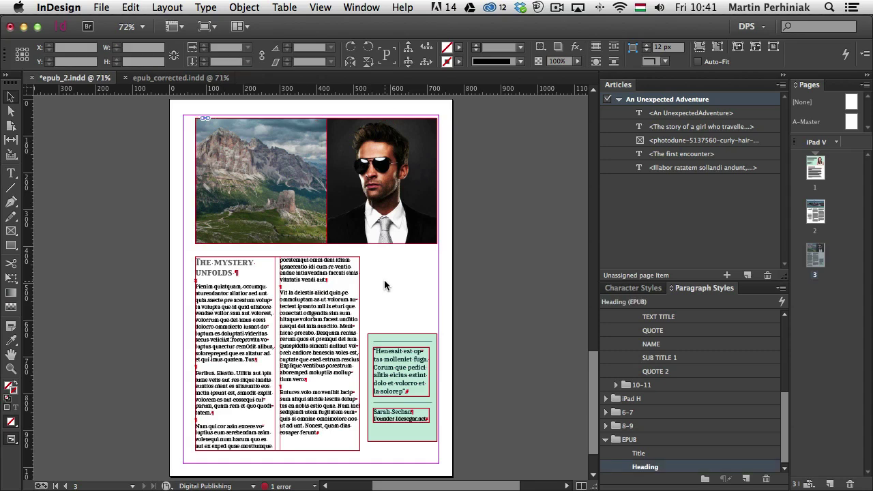
# Step: Save with Cmd+S and re-export epub_2.epub, replacing the old file, then move the reader aside
pyautogui.press('super+s')
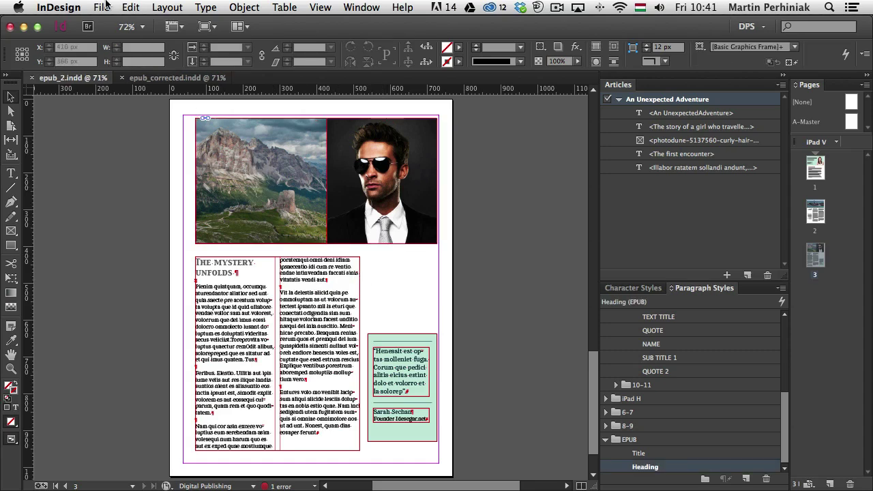
pyautogui.click(101, 7)
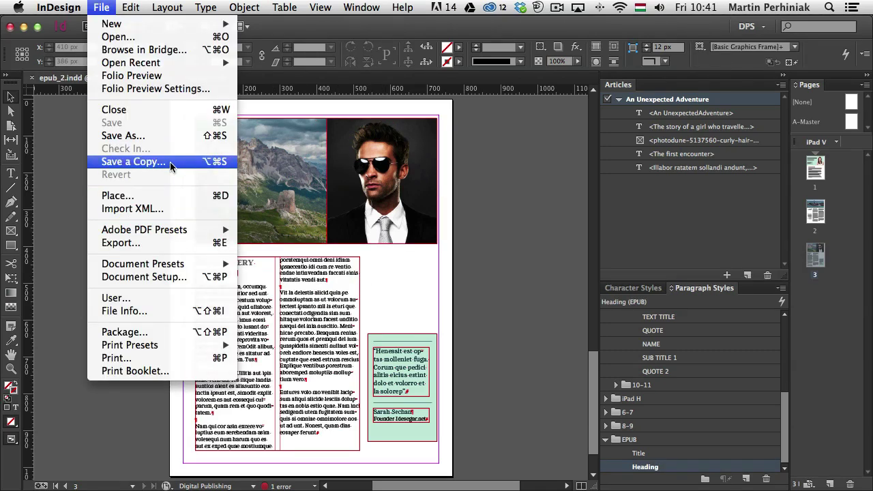
pyautogui.click(163, 244)
pyautogui.click(651, 472)
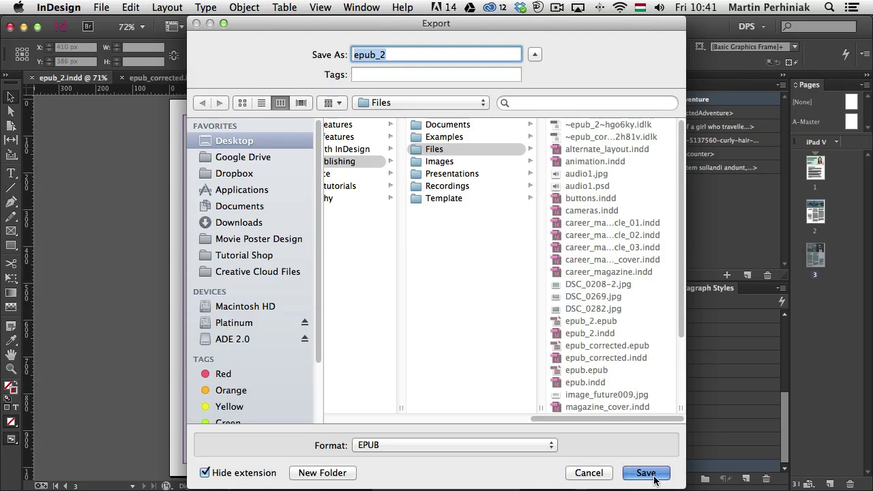
pyautogui.click(519, 115)
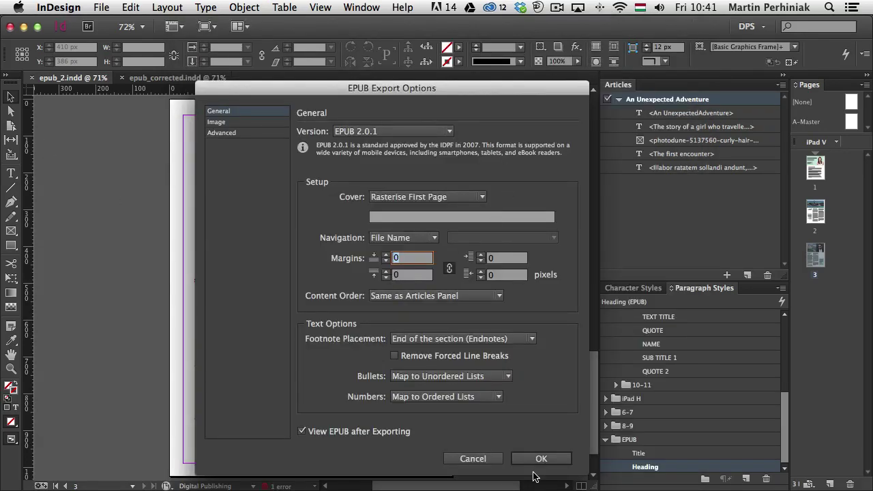
pyautogui.click(543, 460)
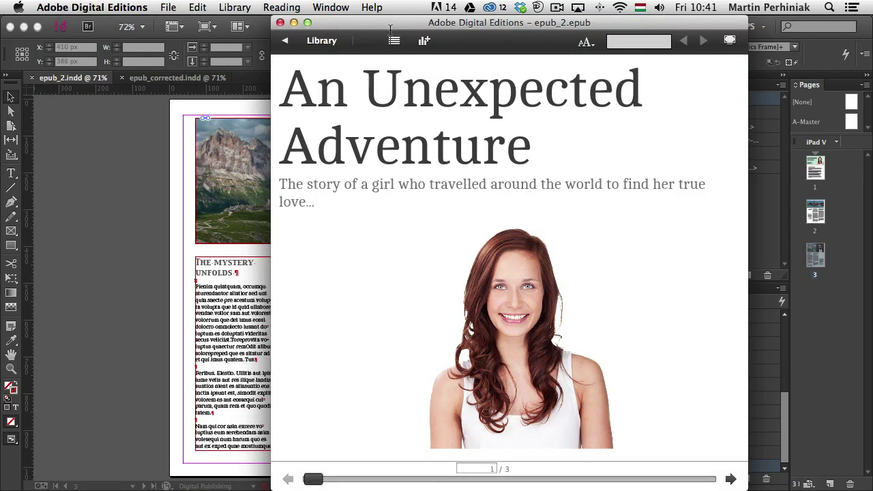
pyautogui.moveTo(390, 29); pyautogui.dragTo(284, 22)
# Step: Page through all three sections to check the anchored photos flow in the text, then return to InDesign
pyautogui.click(609, 478)
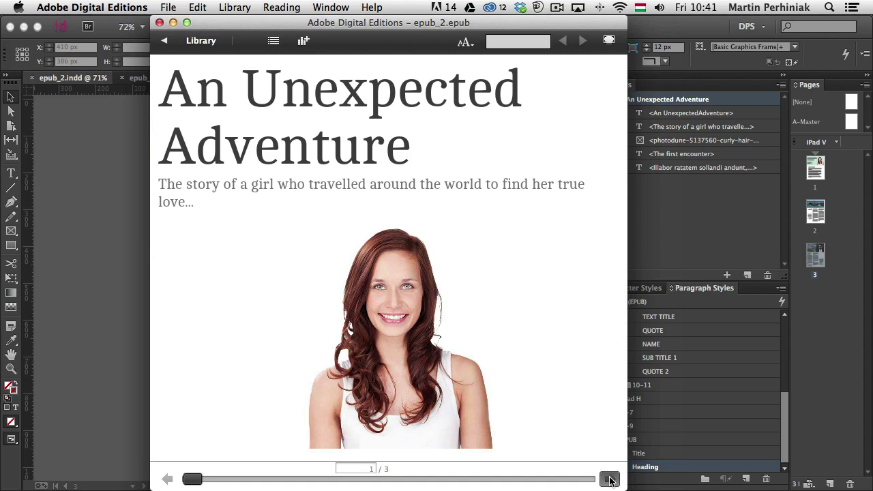
pyautogui.click(609, 479)
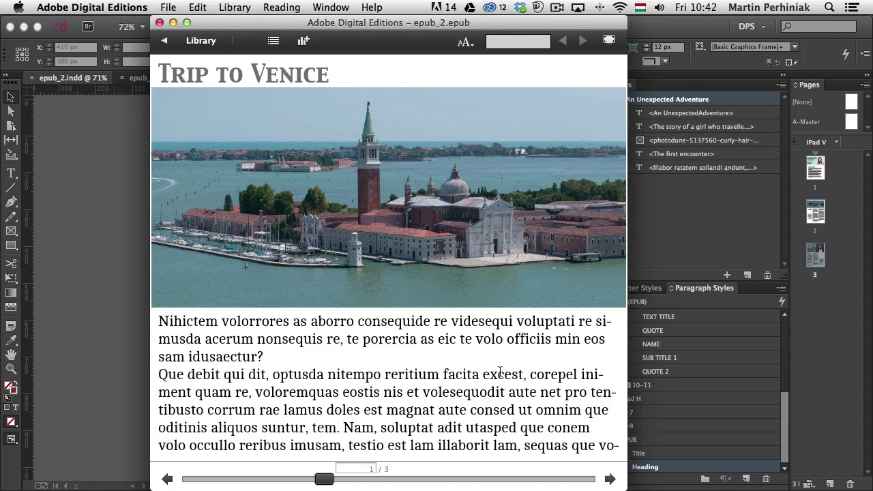
pyautogui.click(611, 479)
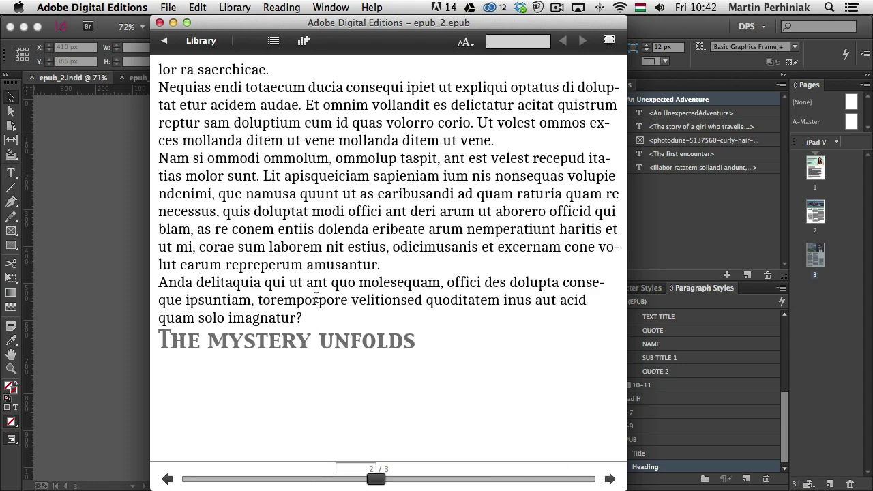
pyautogui.click(610, 478)
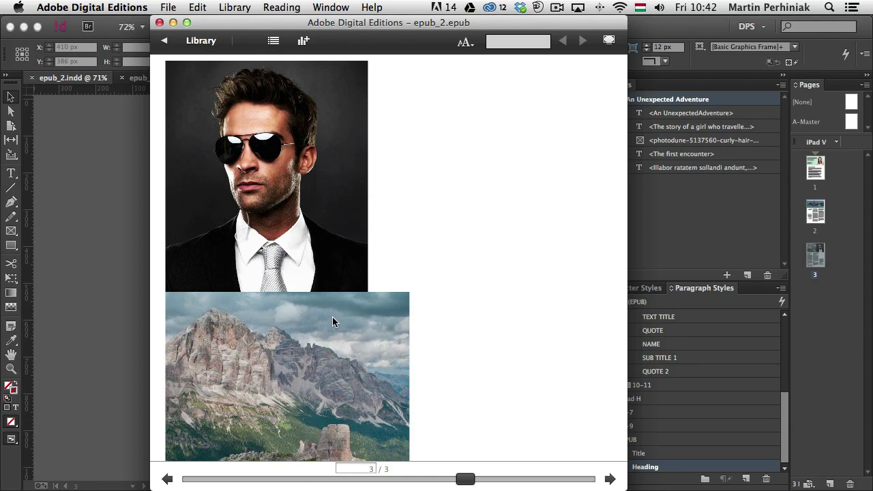
pyautogui.click(614, 477)
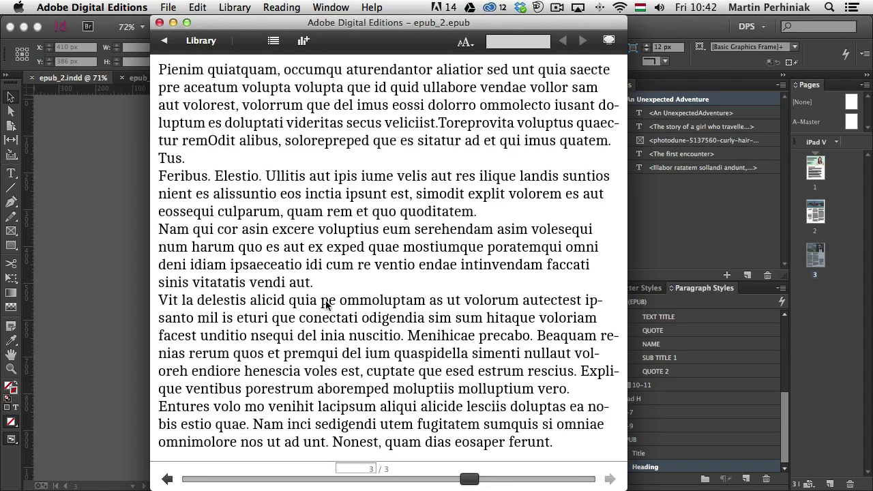
pyautogui.click(70, 269)
# Step: Enable Custom Rasterisation (JPEG, 300 ppi, High quality) in the image group's Object Export Options
pyautogui.click(315, 175)
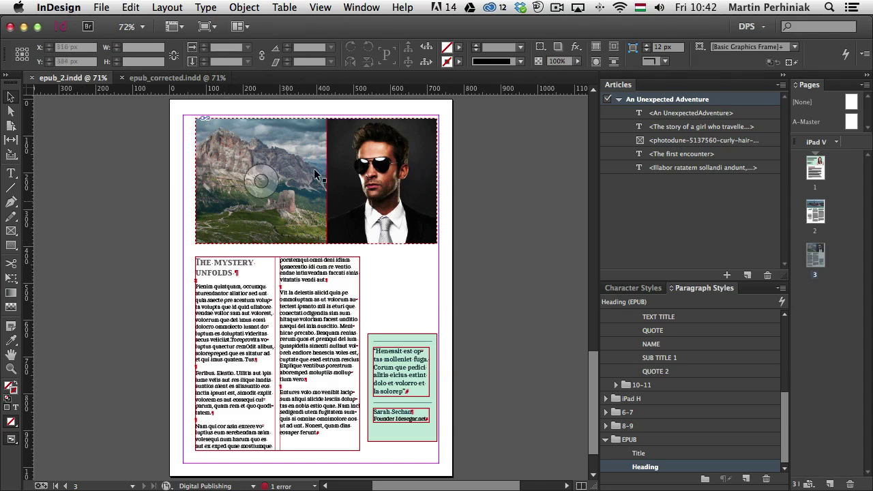
pyautogui.click(295, 144)
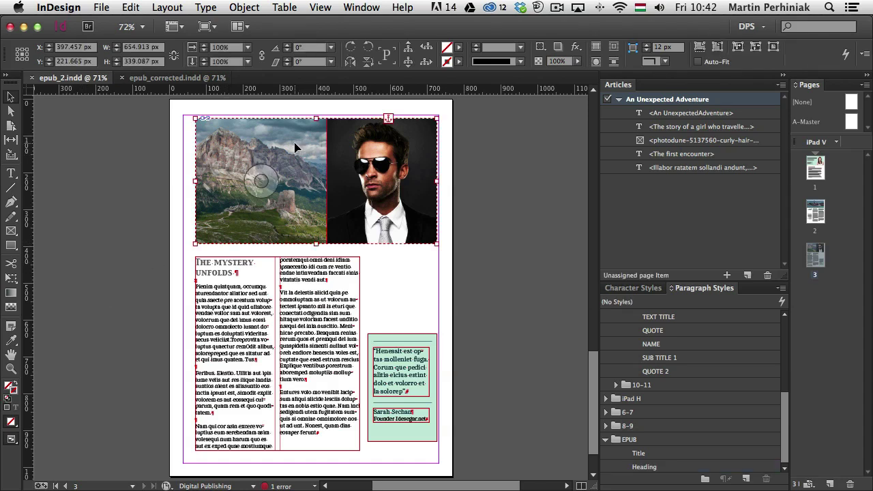
pyautogui.rightClick(295, 146)
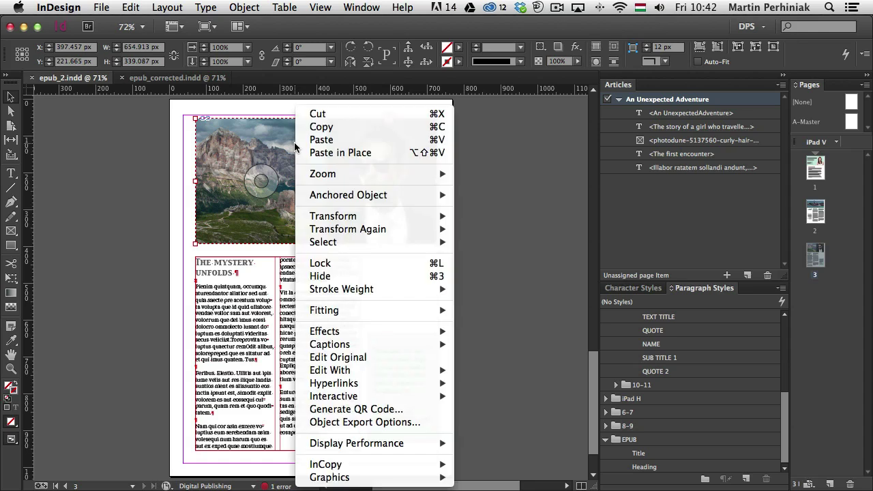
pyautogui.click(366, 428)
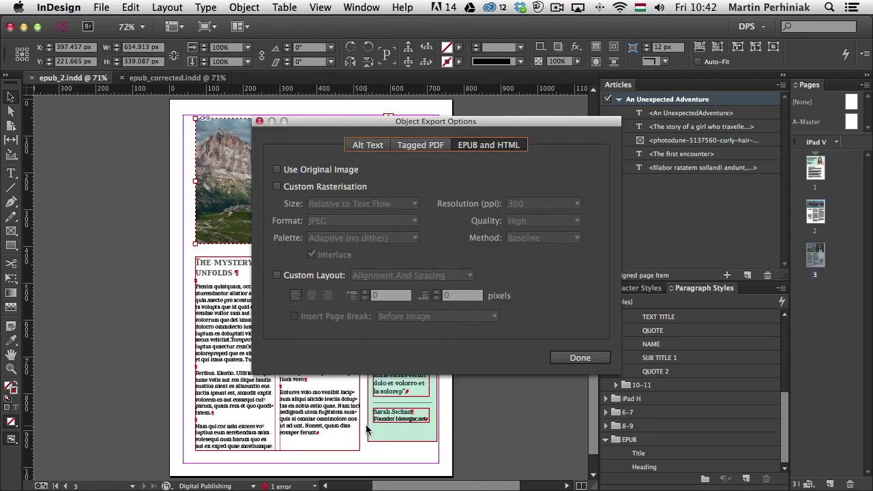
pyautogui.click(277, 186)
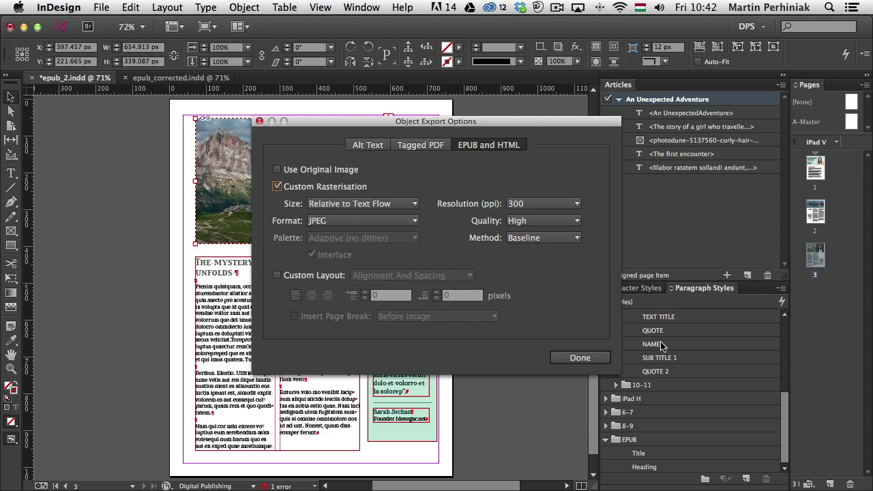
pyautogui.click(580, 359)
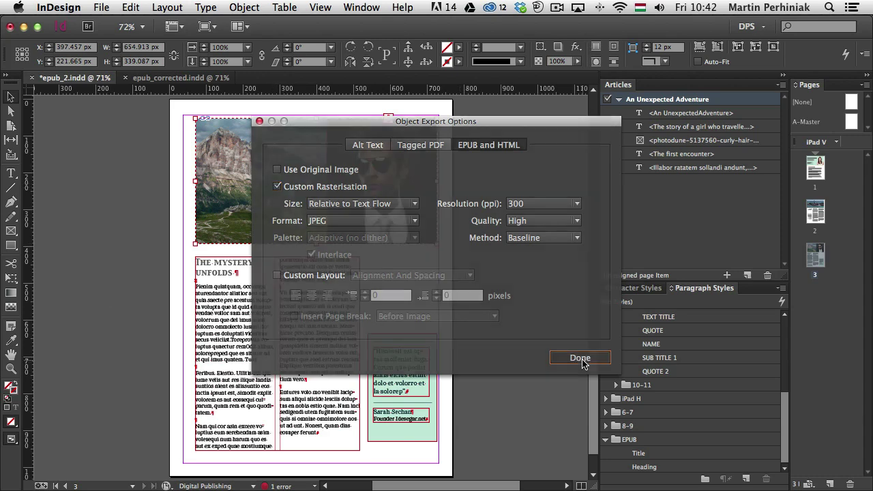
# Step: On the page 1 cover, set the woman's photo to export as a custom-rasterised PNG at 150 ppi
pyautogui.doubleClick(816, 168)
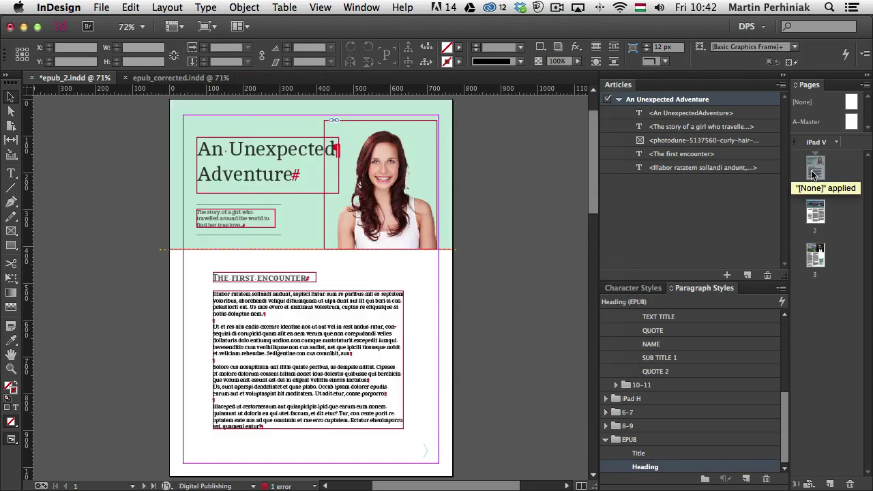
pyautogui.rightClick(380, 156)
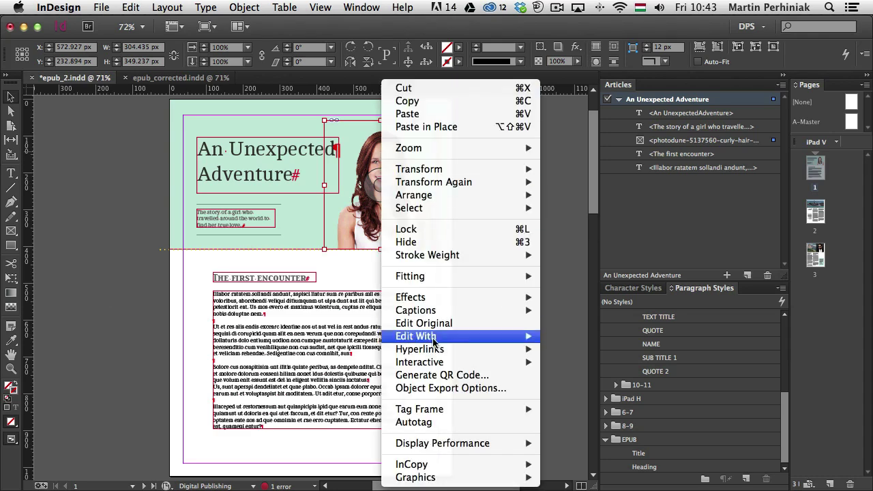
pyautogui.click(427, 388)
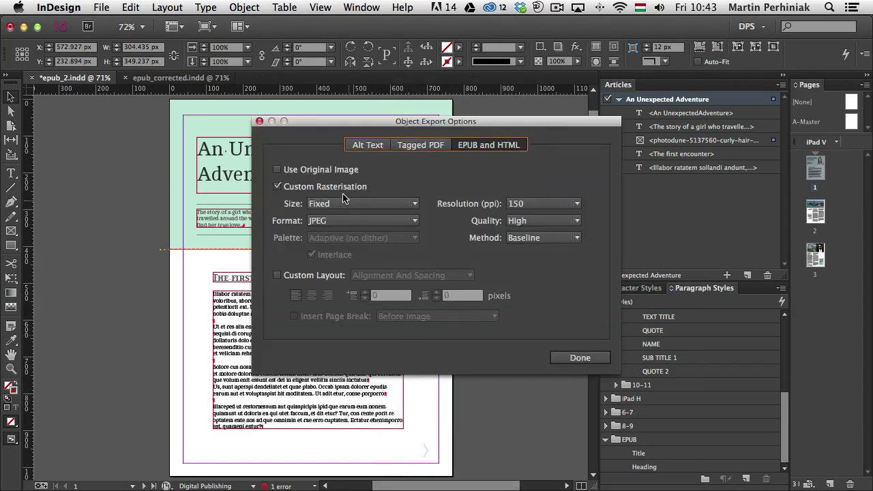
pyautogui.click(335, 221)
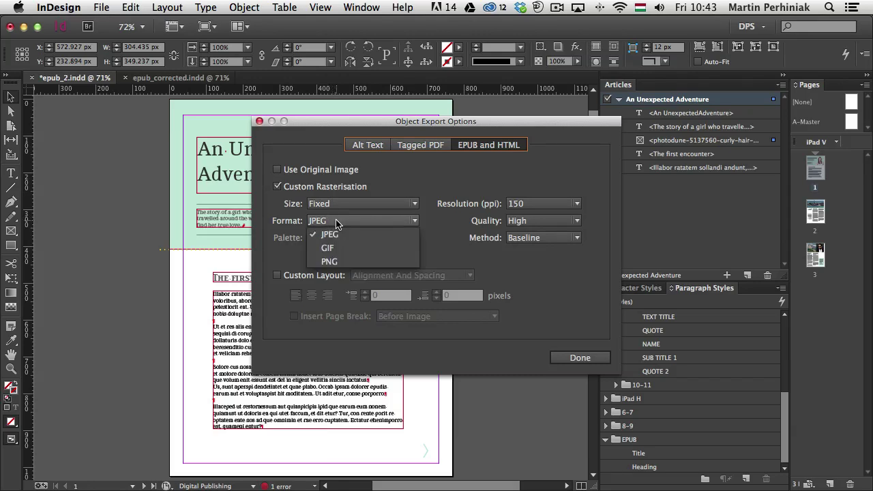
pyautogui.click(333, 261)
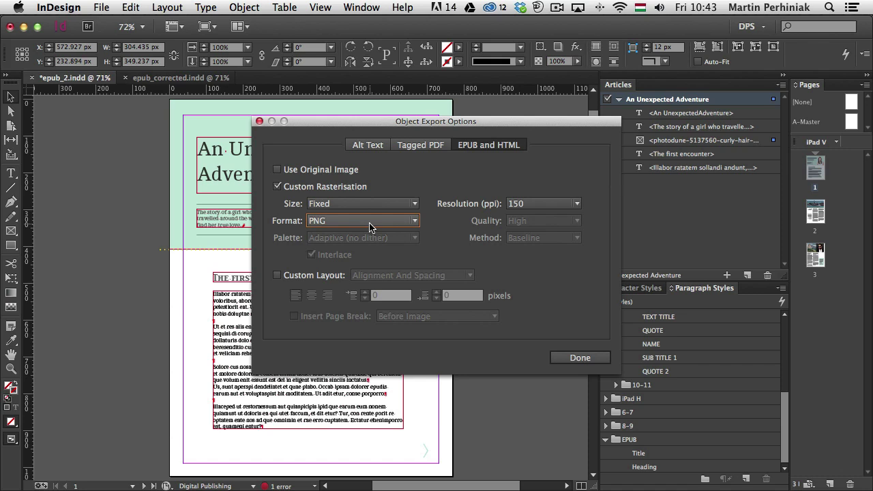
pyautogui.click(603, 358)
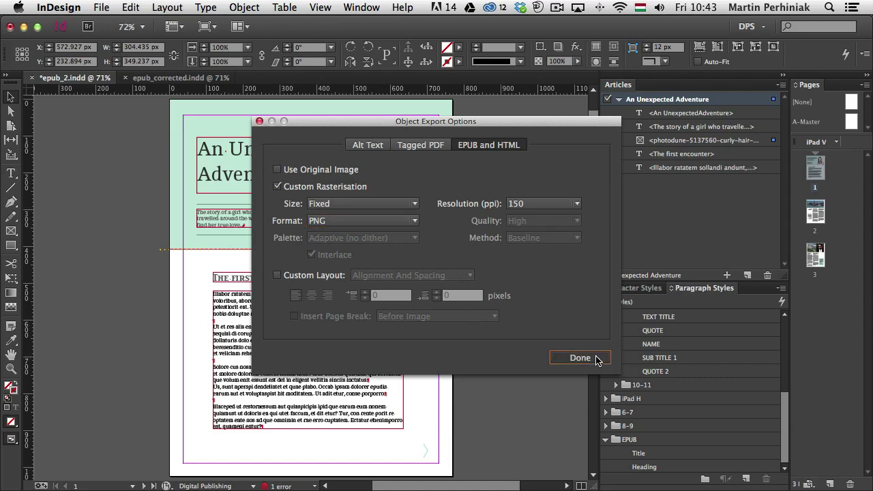
# Step: Deselect, then re-export epub_2.epub with Cmd+E, replacing the previous file and accepting the EPUB options
pyautogui.click(507, 284)
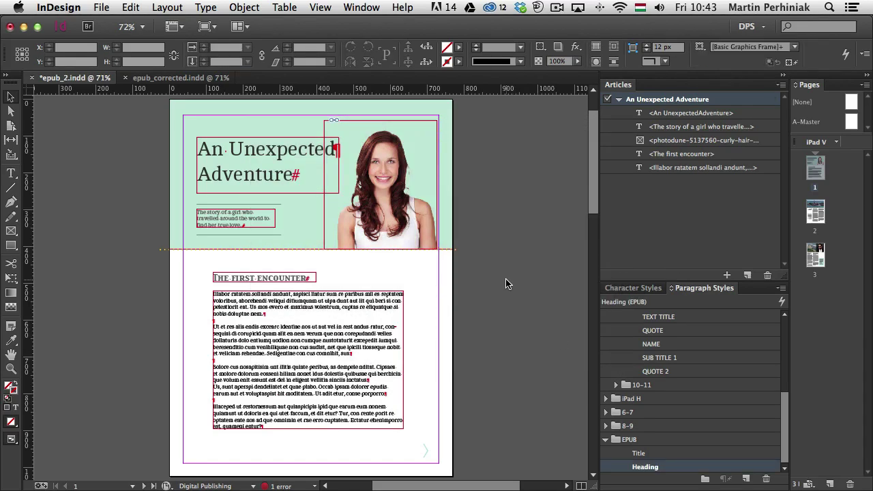
pyautogui.press('super+e')
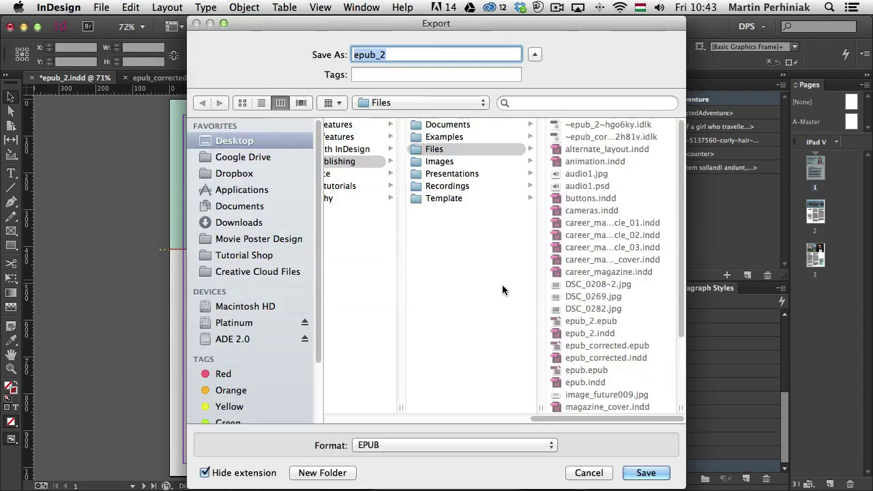
pyautogui.click(660, 470)
pyautogui.click(535, 111)
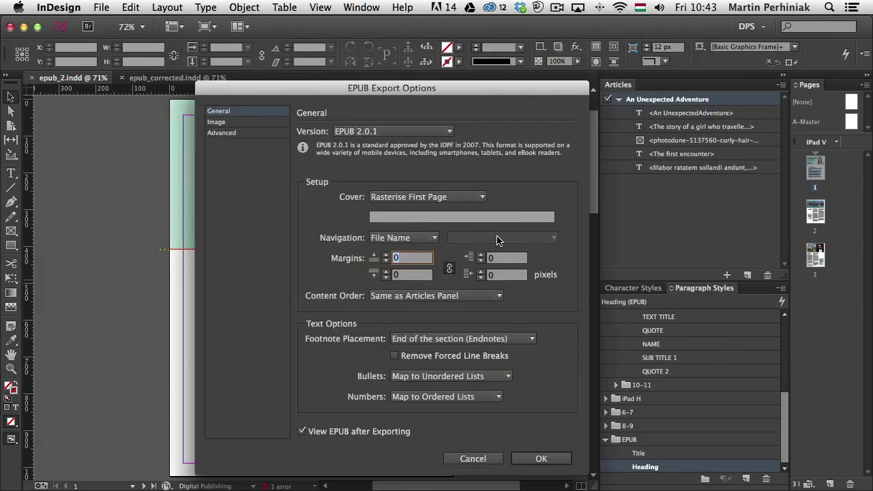
pyautogui.click(545, 461)
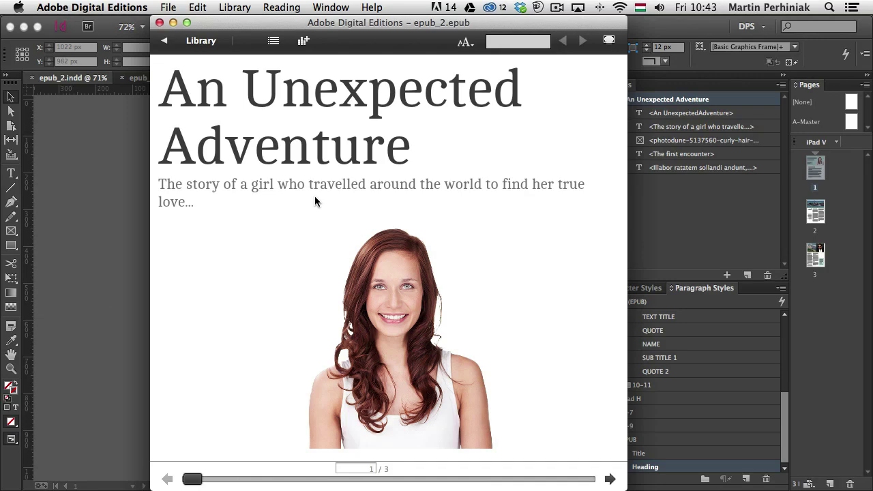
# Step: Page through the three-page EPUB past both photos to its last text, then return to InDesign
pyautogui.click(608, 476)
pyautogui.click(611, 479)
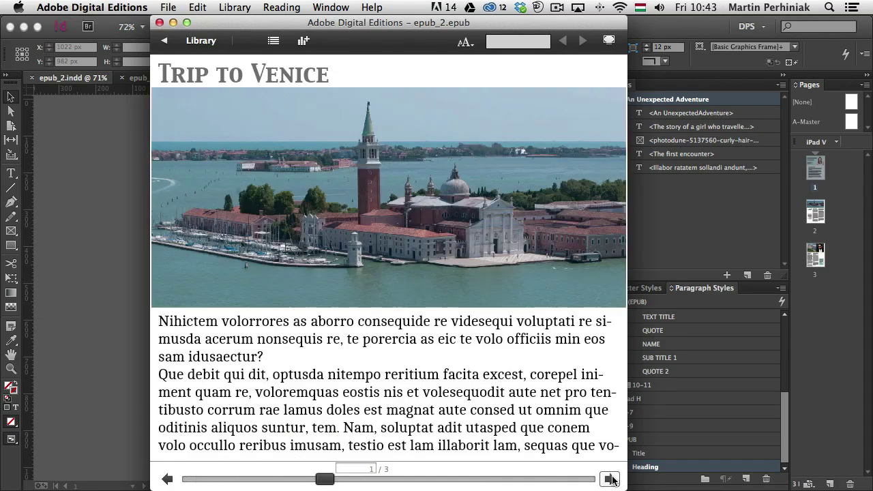
pyautogui.click(611, 479)
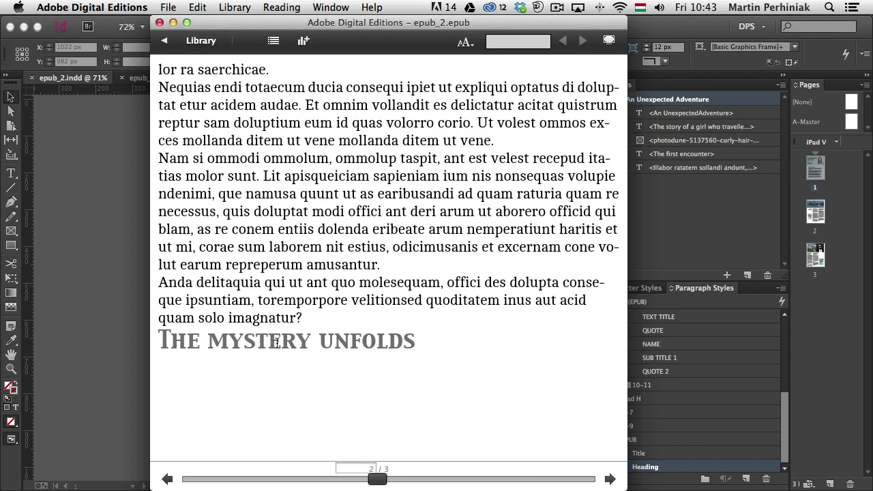
pyautogui.click(610, 480)
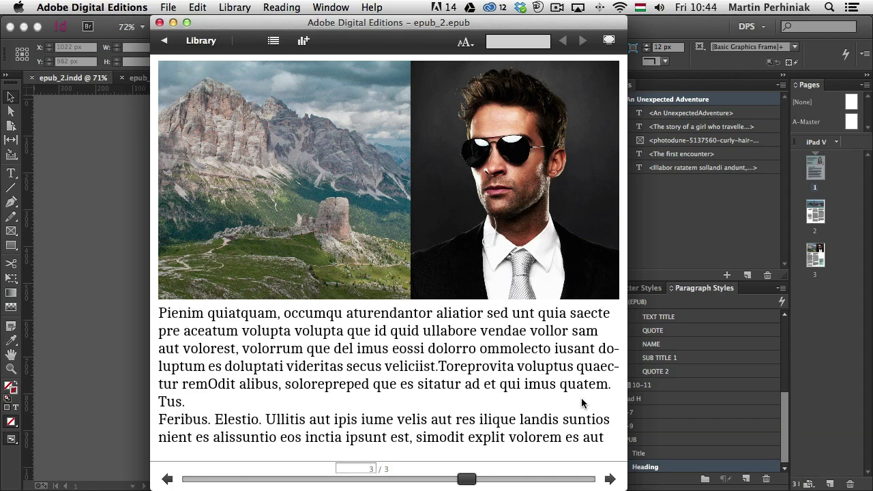
pyautogui.click(614, 481)
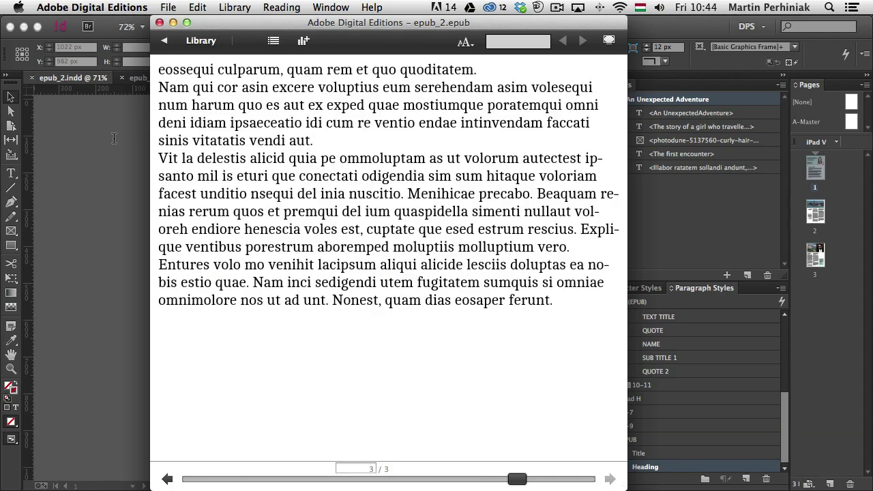
pyautogui.click(113, 233)
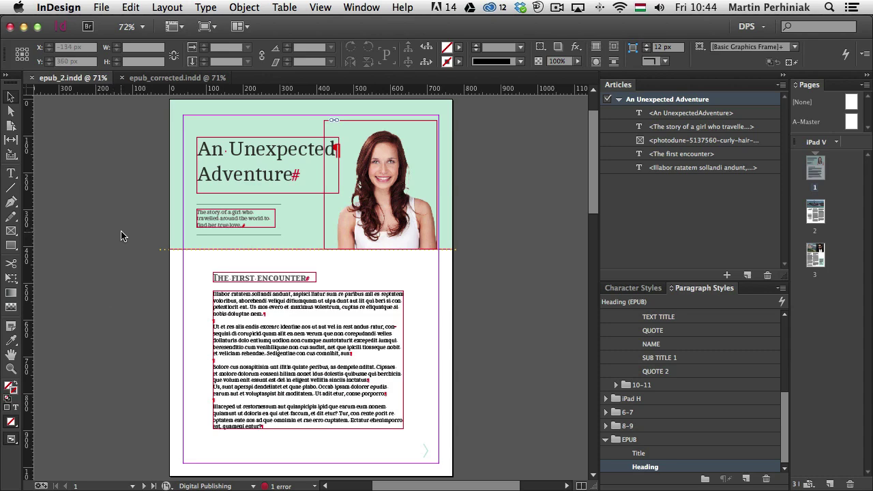
# Step: On page 3, select the heading THE MYSTERY UNFOLDS in the two-column story frame to check its style
pyautogui.doubleClick(815, 256)
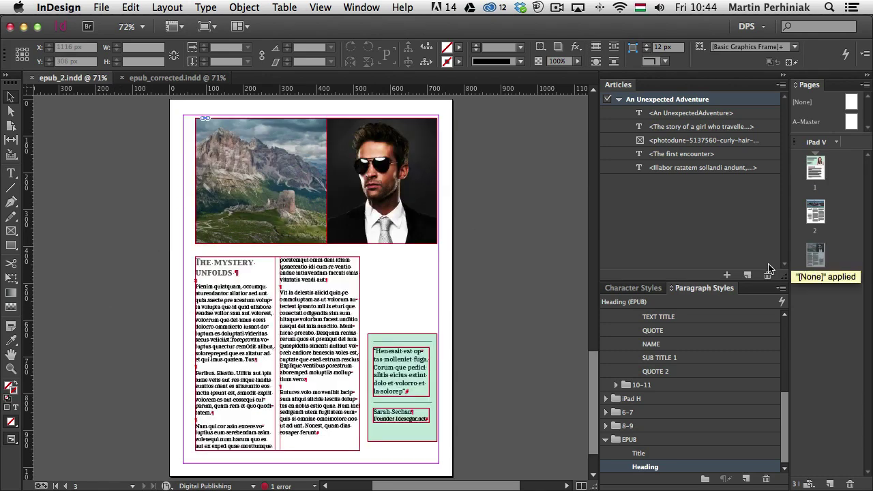
pyautogui.click(228, 273)
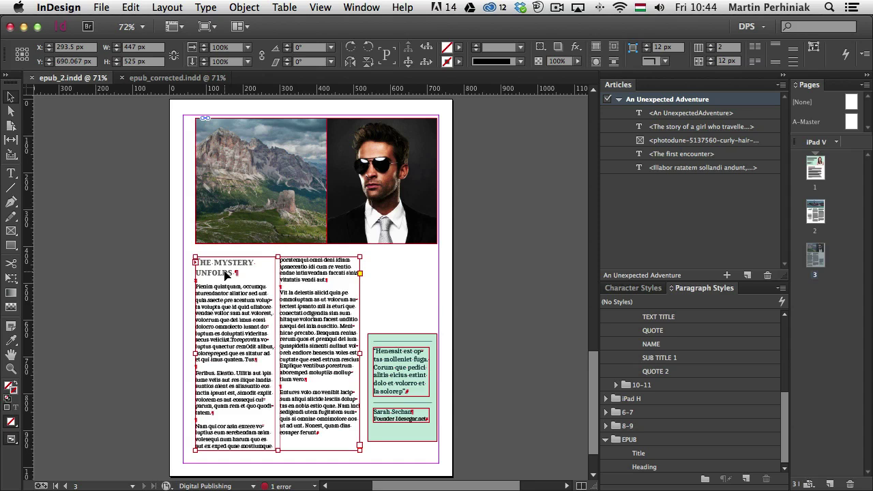
pyautogui.doubleClick(227, 272)
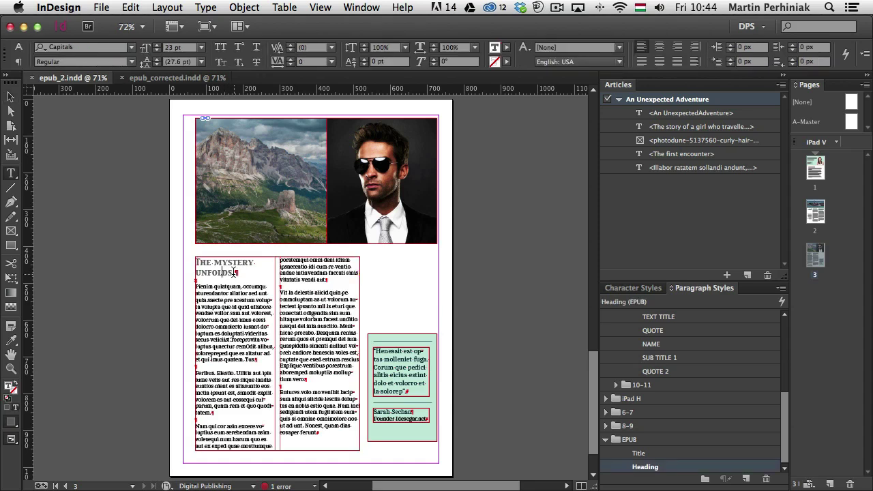
pyautogui.moveTo(232, 273); pyautogui.dragTo(133, 250)
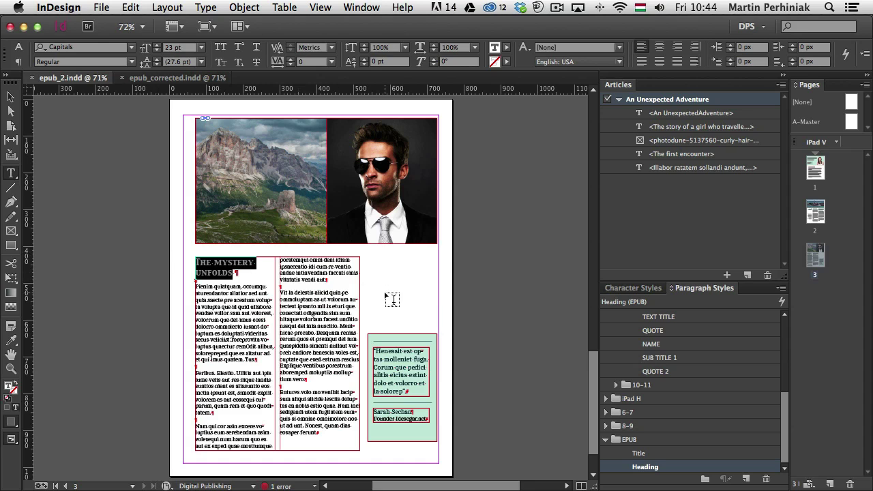
# Step: Set the Heading style's export tag to h2 with class 'heading' and Split Document enabled
pyautogui.doubleClick(653, 468)
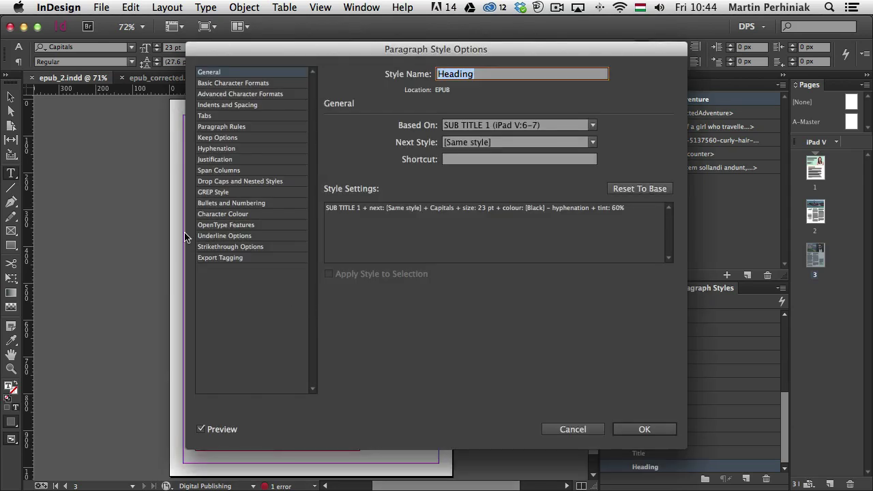
pyautogui.click(218, 258)
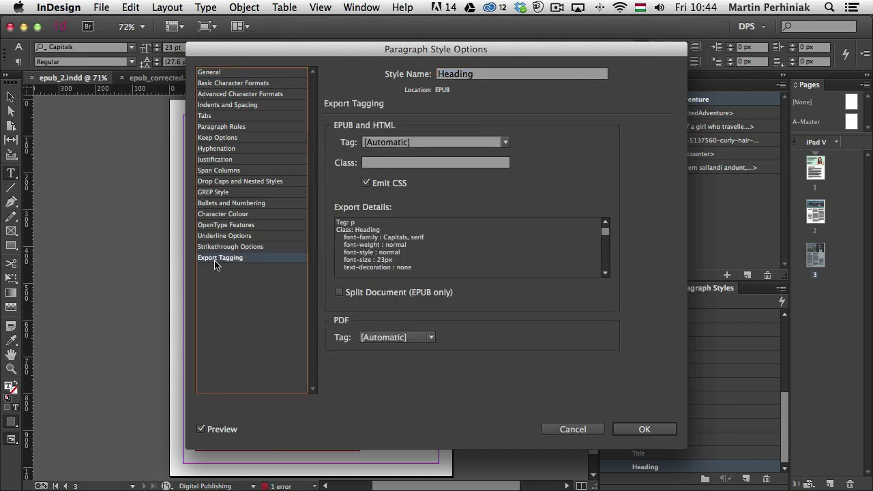
pyautogui.click(505, 143)
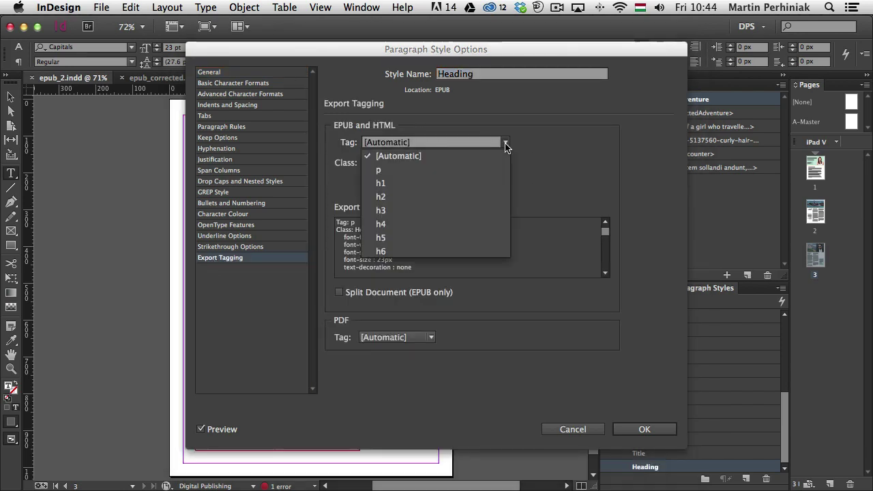
pyautogui.click(430, 198)
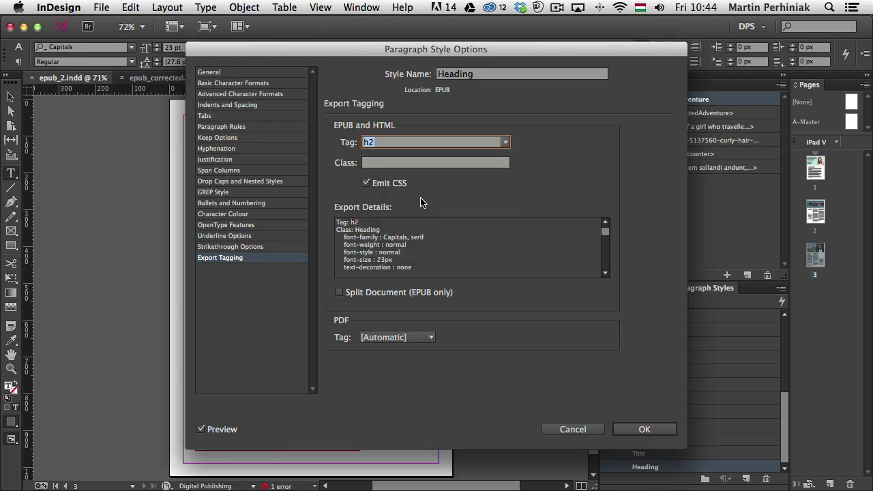
pyautogui.click(399, 164)
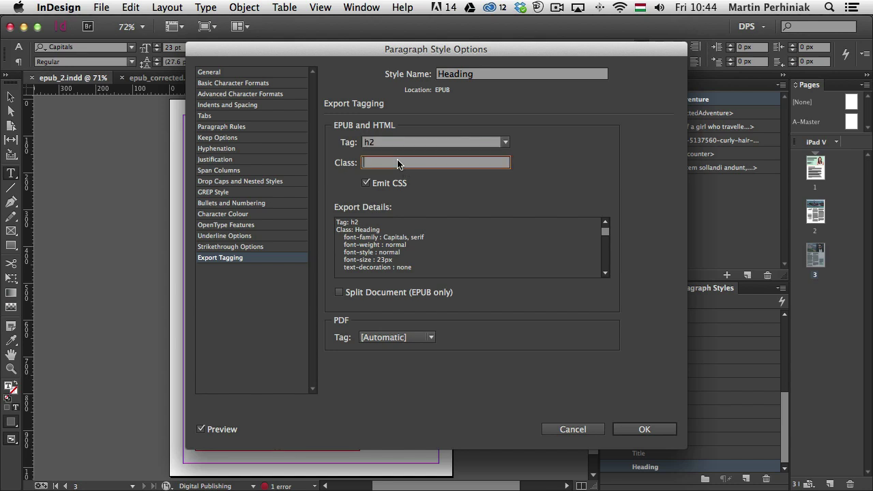
pyautogui.write('heading')
pyautogui.click(374, 294)
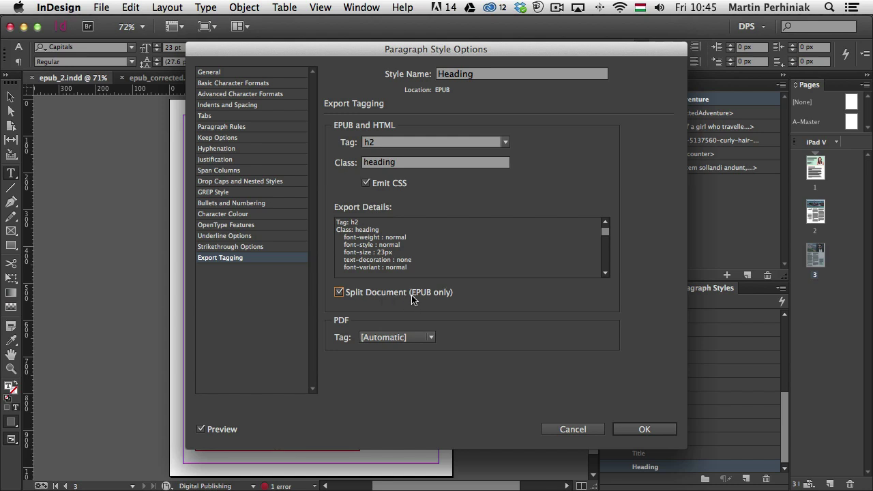
pyautogui.click(659, 431)
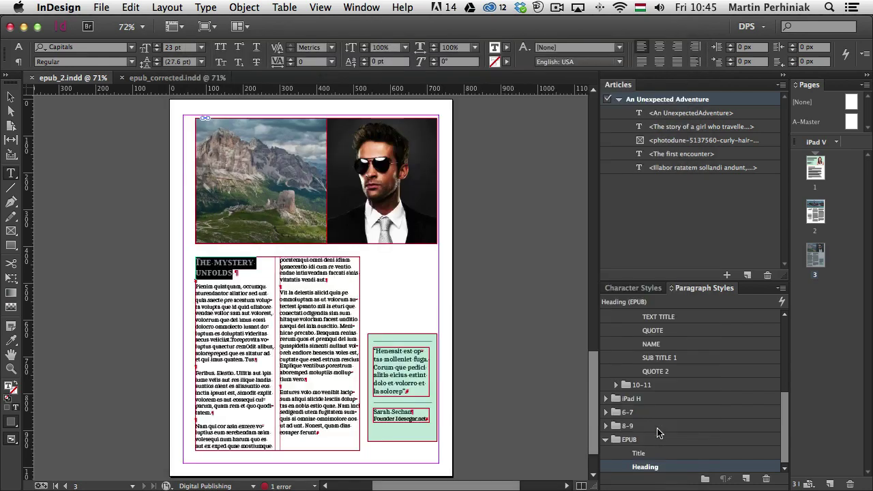
# Step: Save the document and export it as epub_2.epub, replacing the existing file
pyautogui.click(251, 272)
pyautogui.press('Escape')
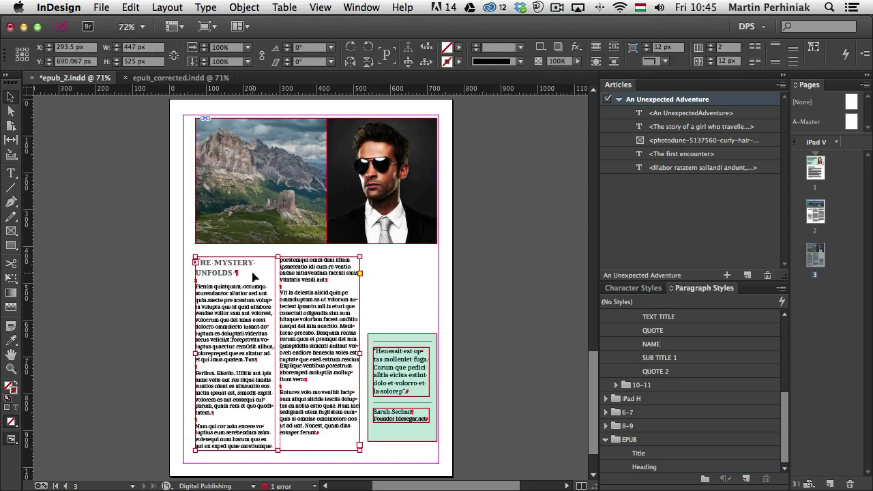
pyautogui.press('super+s')
pyautogui.press('super+e')
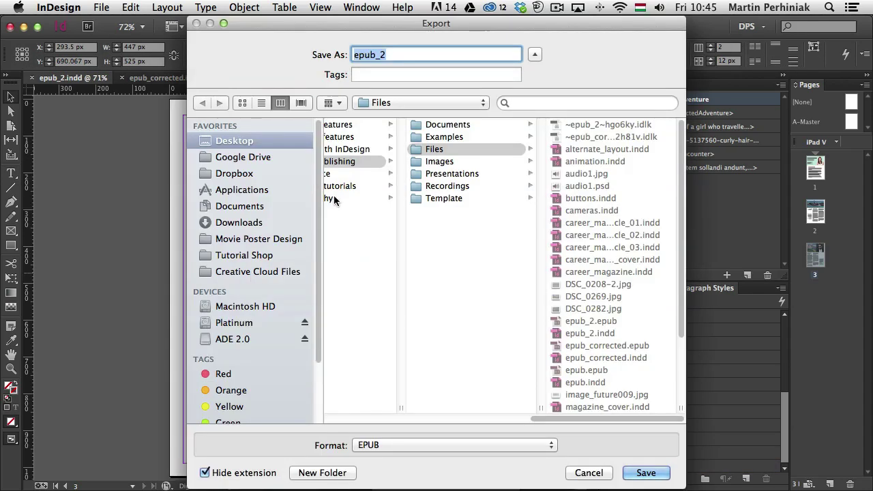
pyautogui.click(665, 472)
pyautogui.click(523, 113)
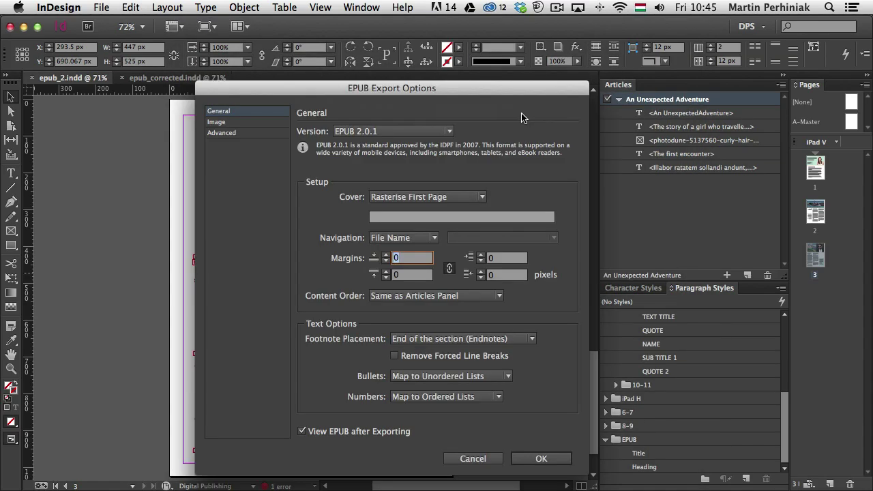
# Step: Set Advanced Split Document to Based on Paragraph Style Export Tags and run the export
pyautogui.click(221, 133)
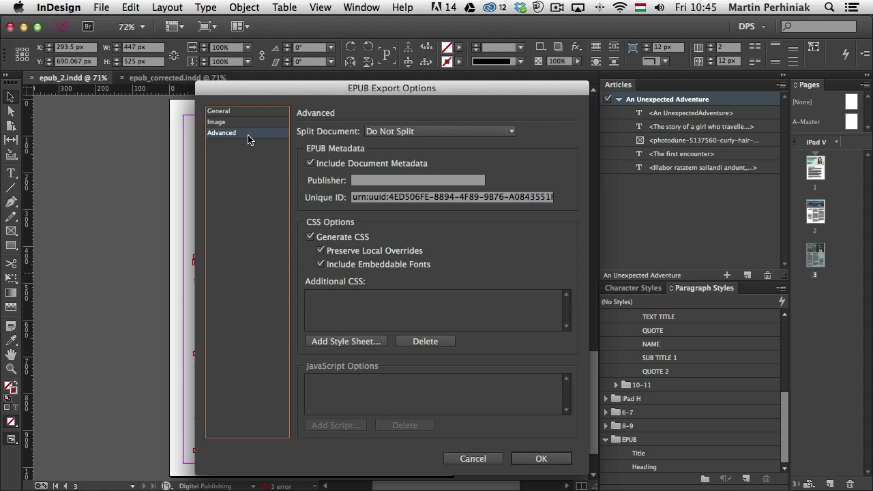
pyautogui.moveTo(318, 89); pyautogui.dragTo(319, 67)
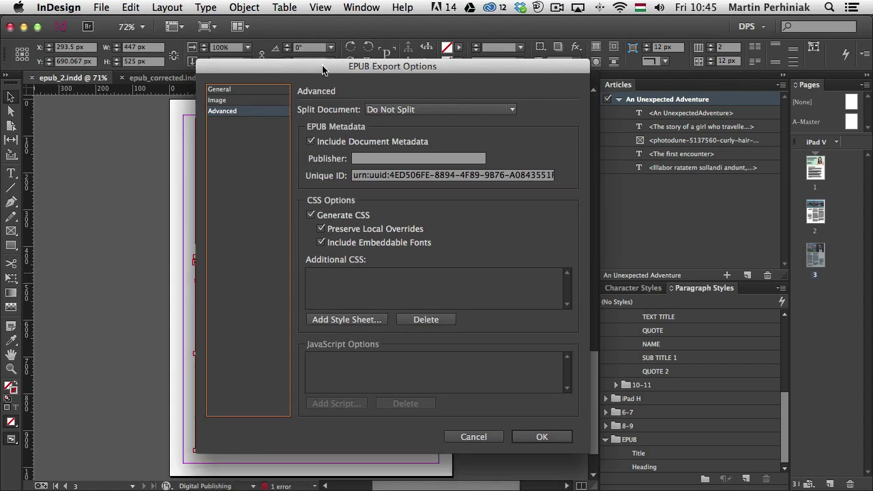
pyautogui.click(375, 113)
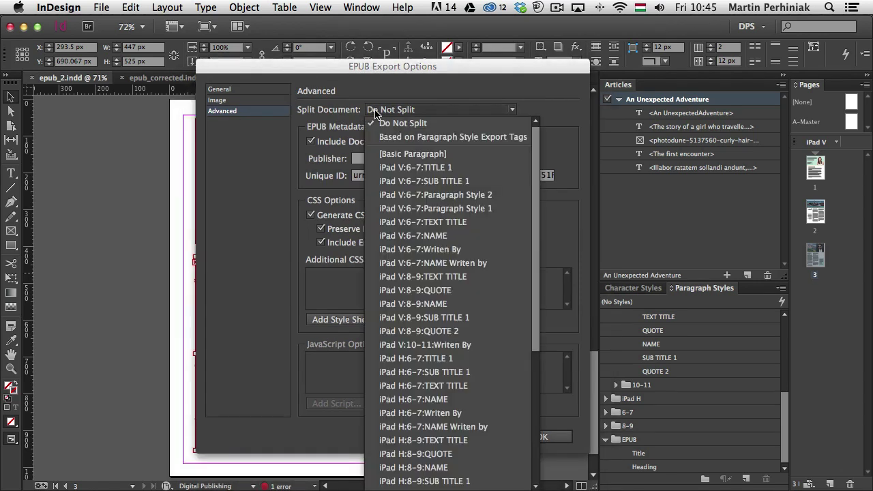
pyautogui.click(414, 137)
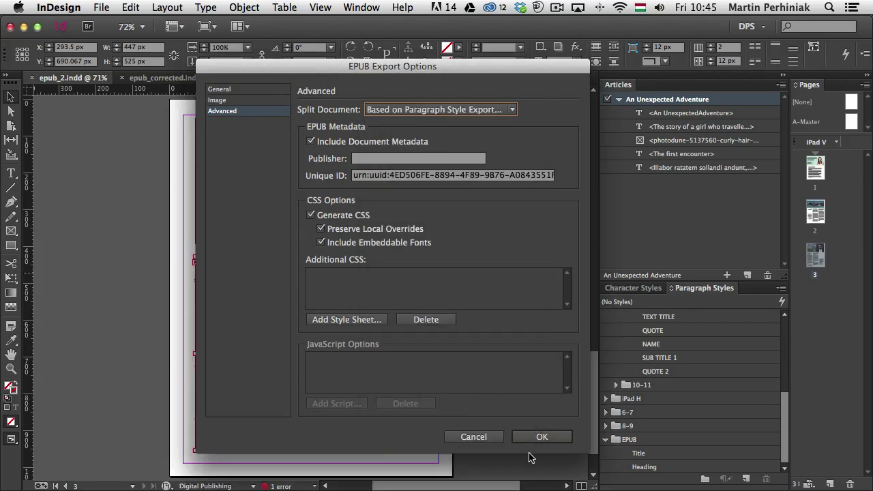
pyautogui.click(547, 439)
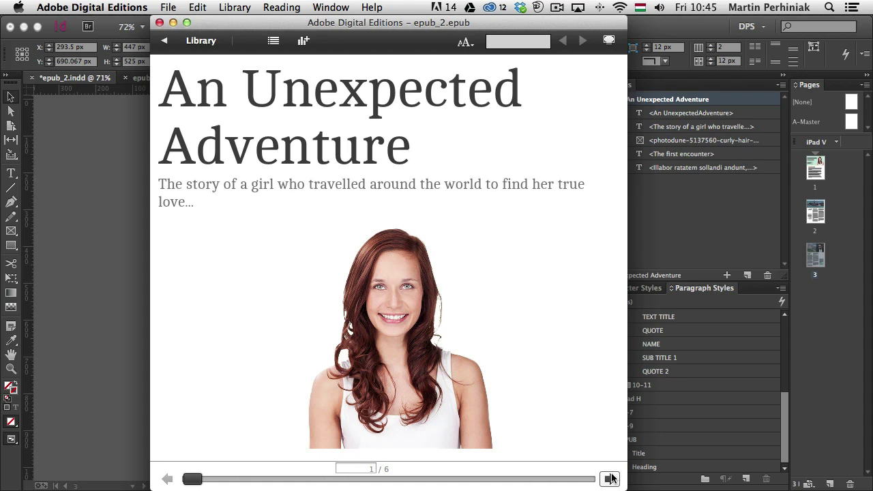
# Step: Page through the six-page EPUB to 'The mystery unfolds' on page 5, then return to InDesign
pyautogui.click(611, 479)
pyautogui.click(612, 479)
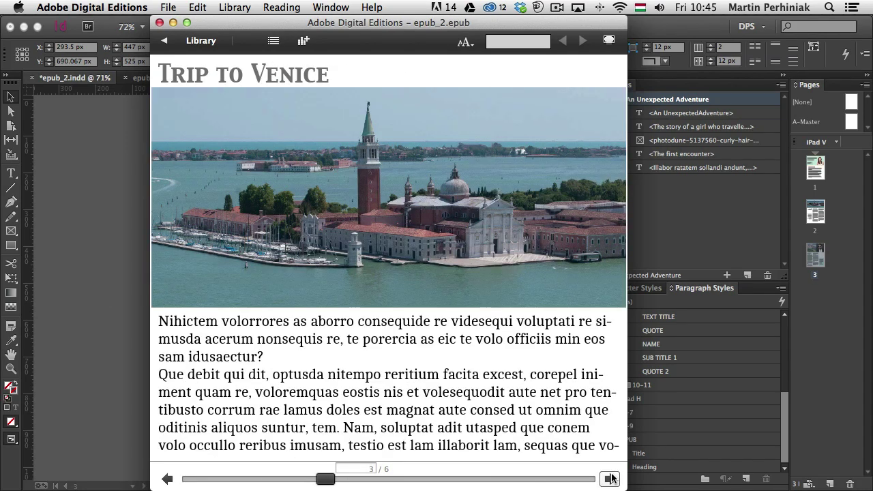
pyautogui.click(611, 479)
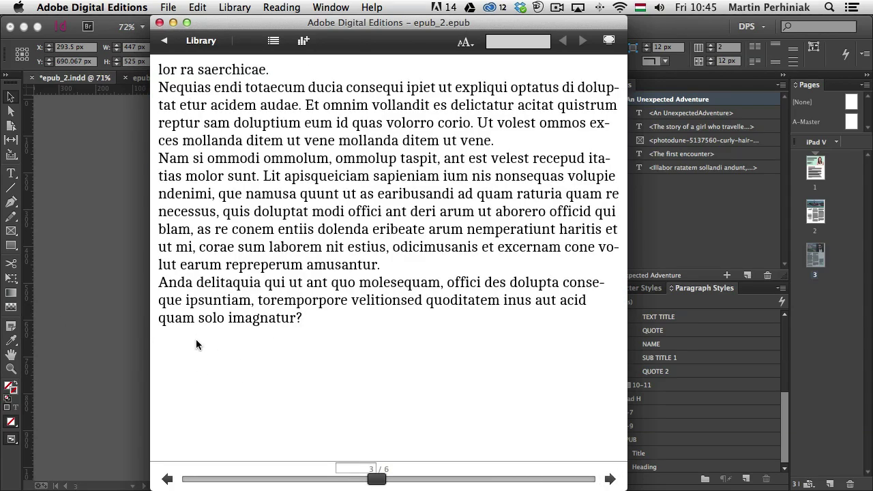
pyautogui.click(609, 479)
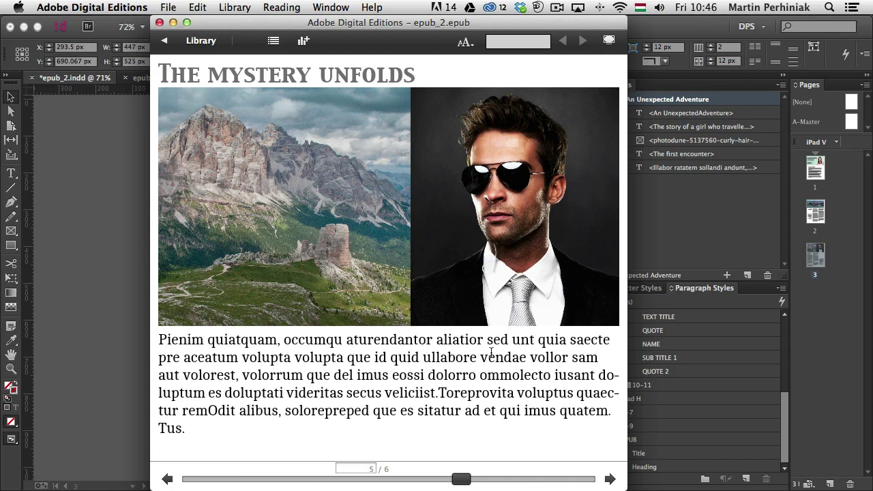
pyautogui.click(610, 479)
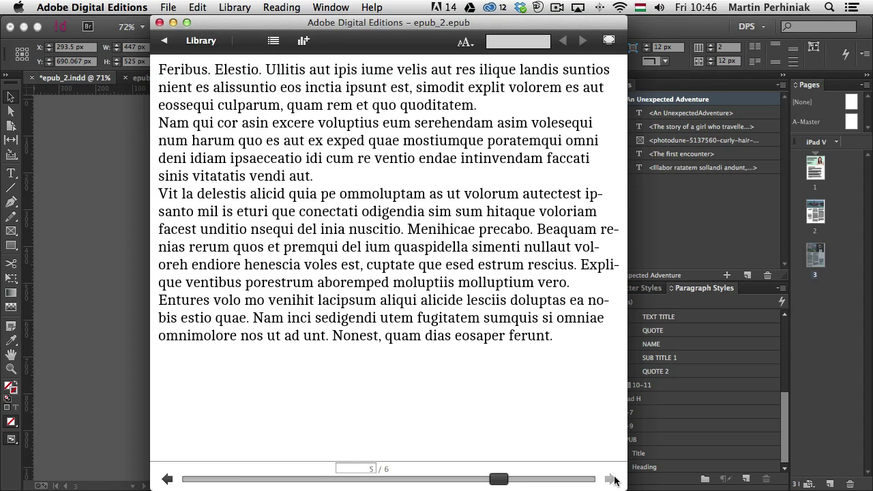
pyautogui.click(93, 307)
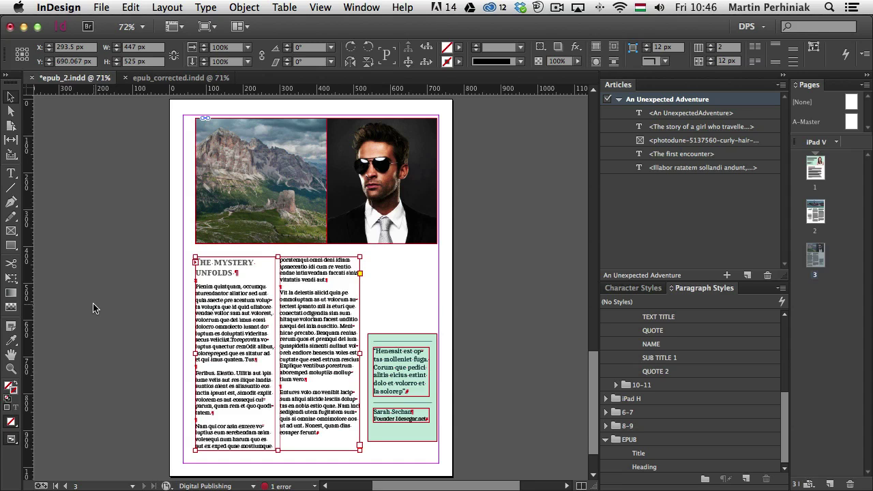
# Step: Save epub_2.indd with Cmd+S
pyautogui.press('super+s')
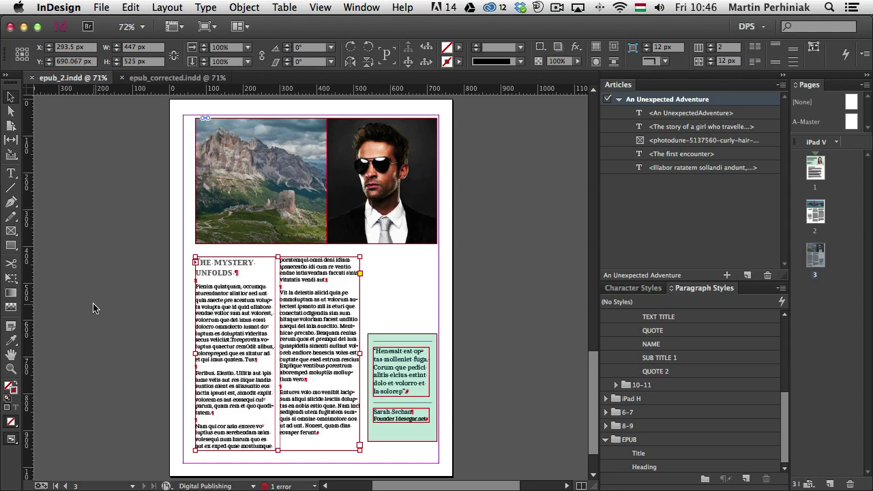